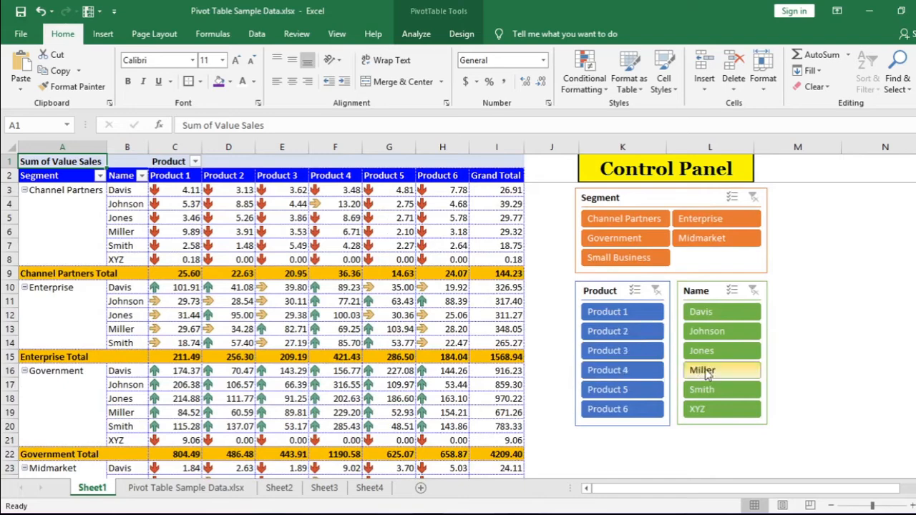
# - Filter the pivot table by Government, Enterprise, Small Business and Channel Partners in turn, and clear the Segment slicer's filter
pyautogui.click(642, 242)
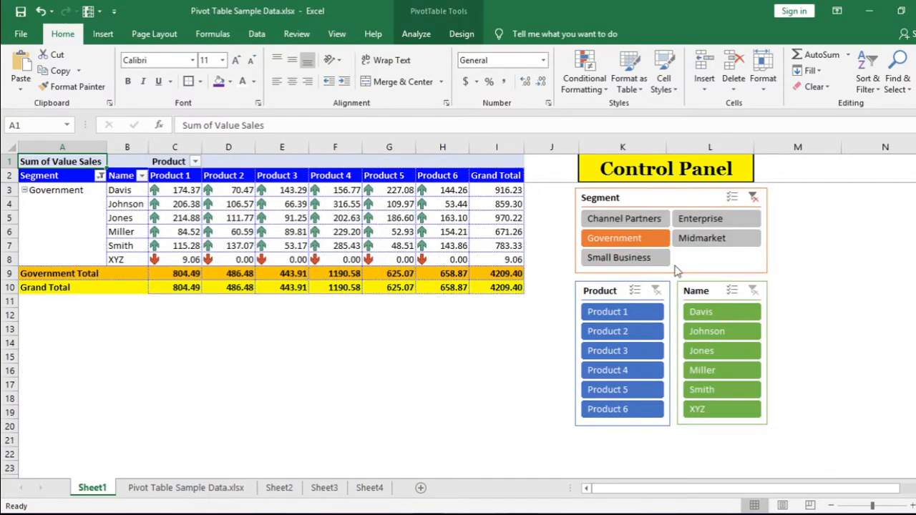
pyautogui.click(700, 220)
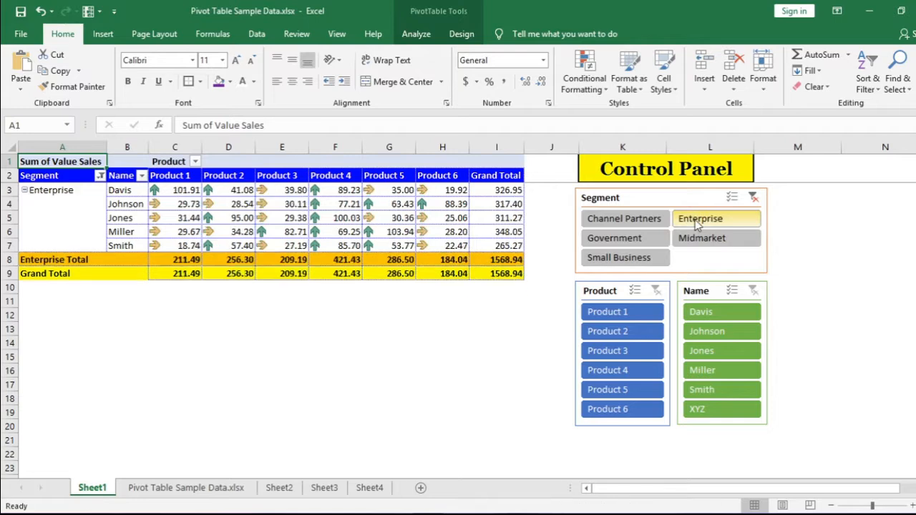
pyautogui.click(642, 263)
pyautogui.click(597, 219)
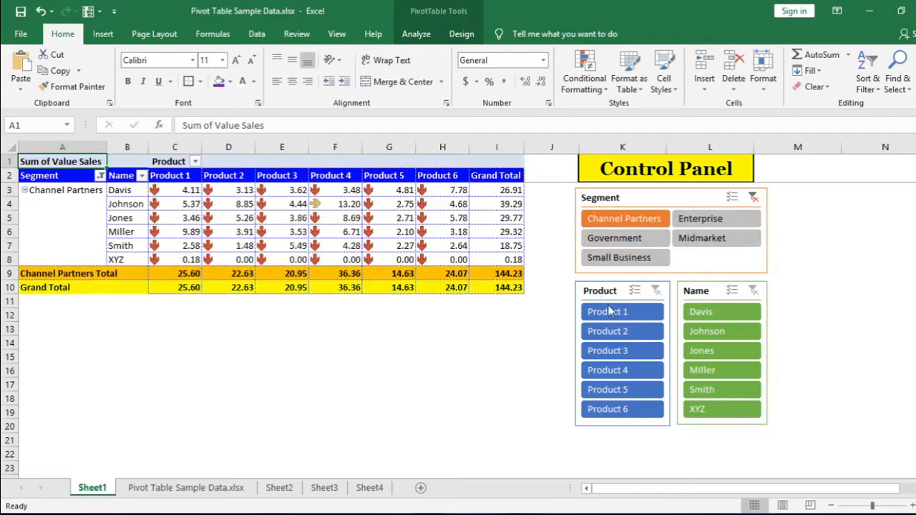
pyautogui.click(754, 197)
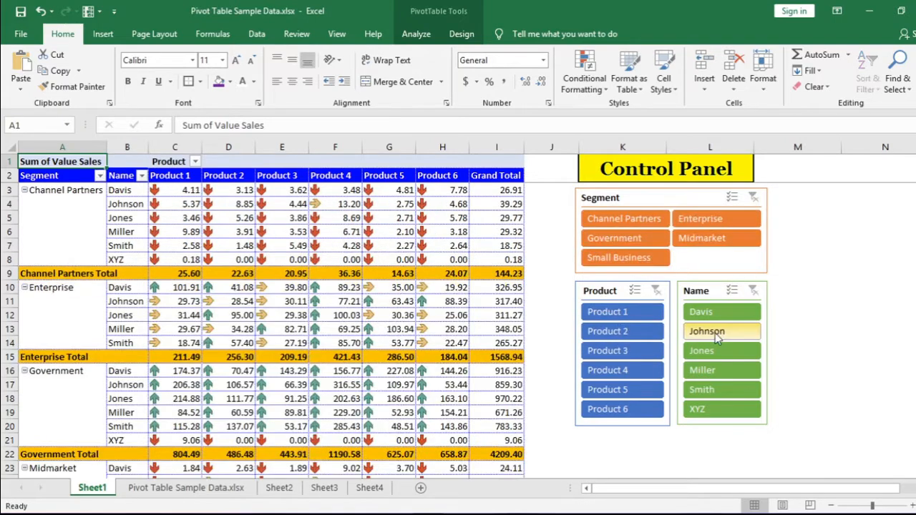
# - Filter the pivot table to the second person in the Name slicer and to Product 3, and clear both filters
pyautogui.click(715, 333)
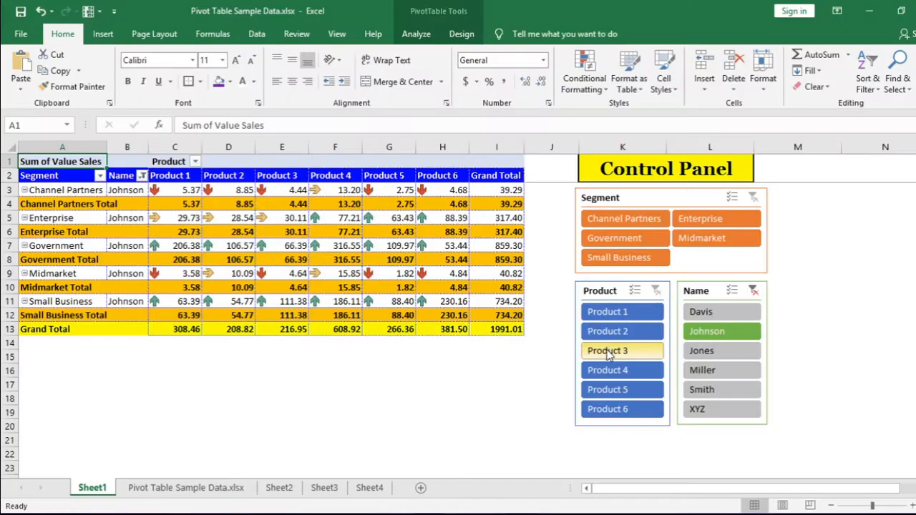
pyautogui.click(610, 350)
pyautogui.click(177, 174)
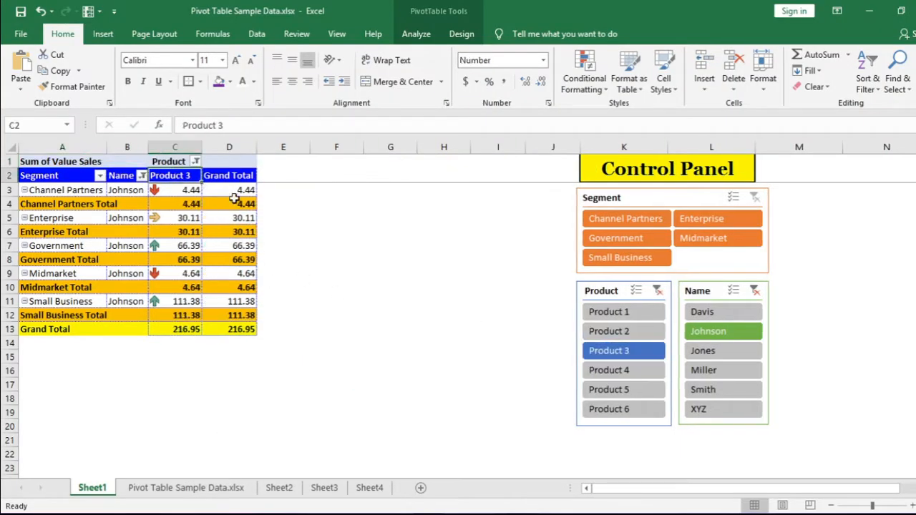
pyautogui.click(657, 290)
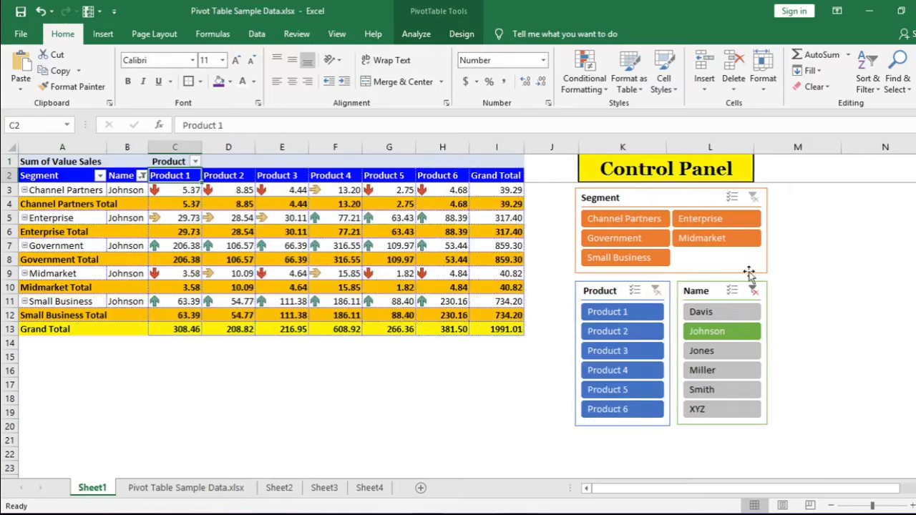
pyautogui.click(753, 291)
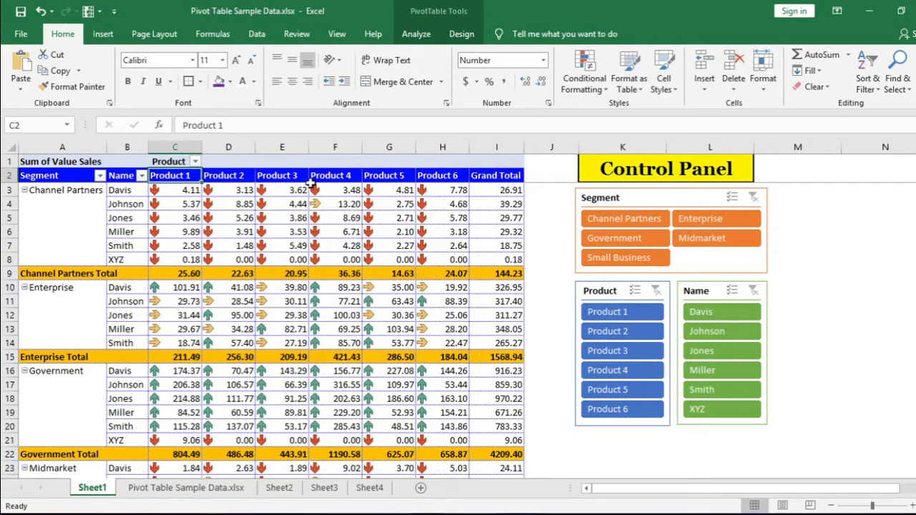
# - Filter the Pivot Table Sample Data.xlsx sheet to the second listed name and the Enterprise segment, and check both column filter lists
pyautogui.click(186, 488)
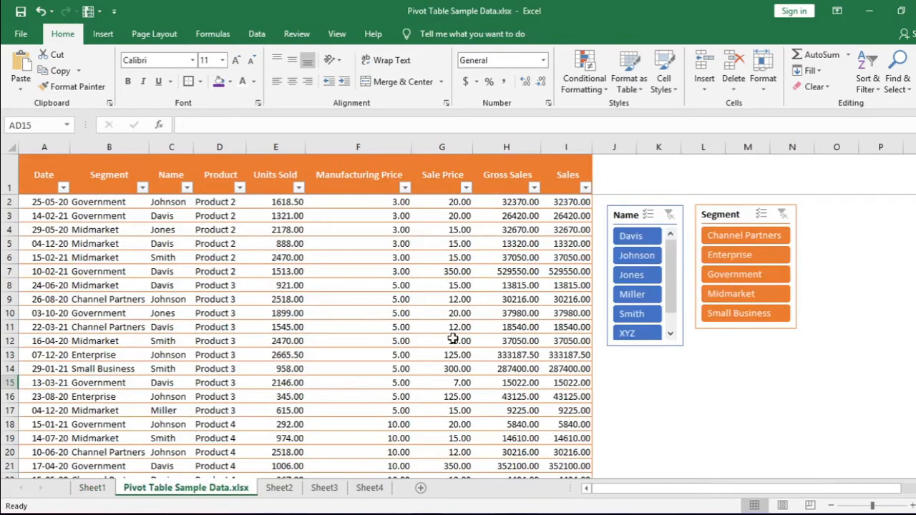
pyautogui.click(648, 256)
pyautogui.click(730, 255)
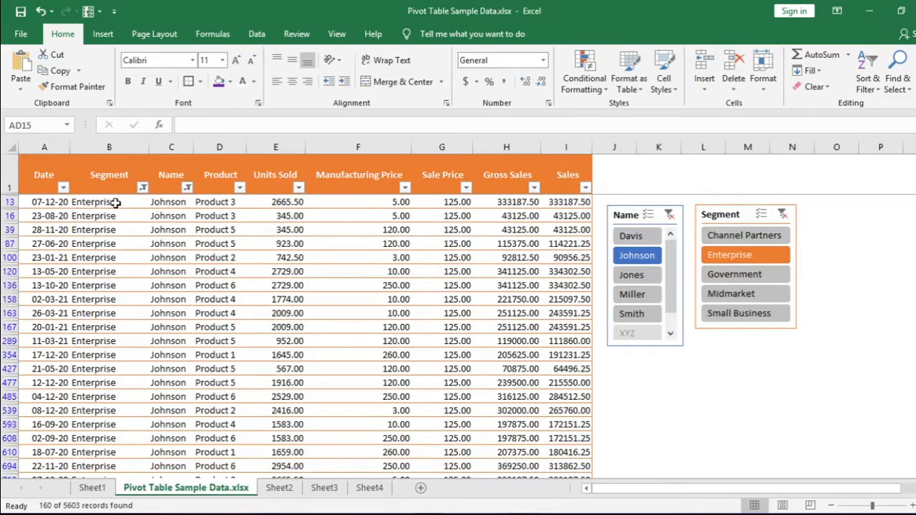
pyautogui.click(142, 188)
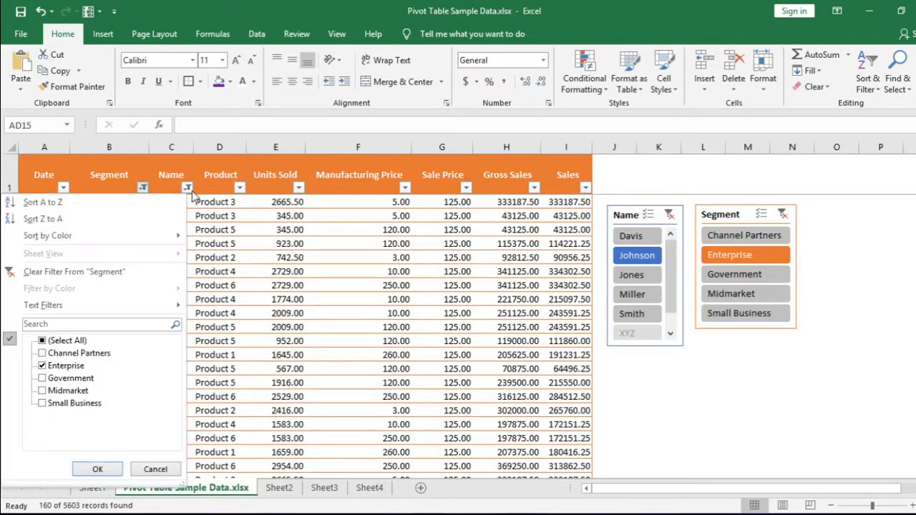
pyautogui.click(188, 187)
pyautogui.click(291, 294)
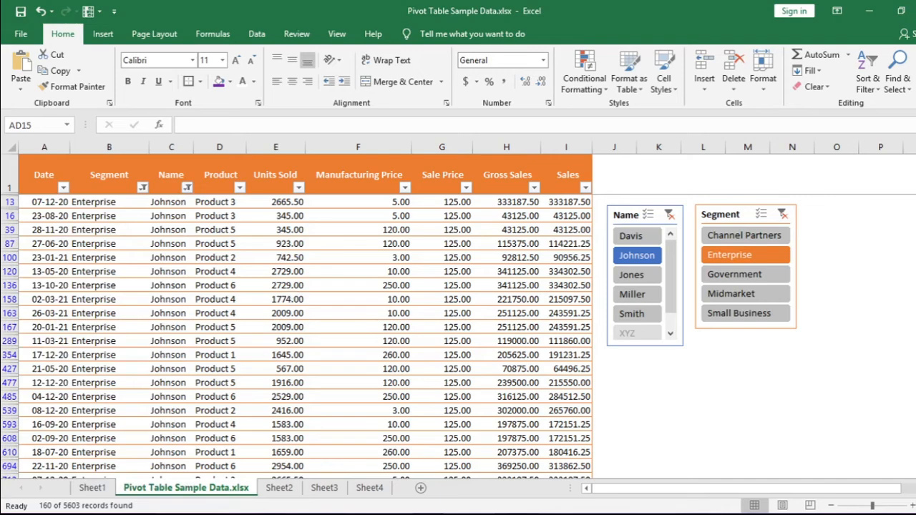
# - Delete the Segment, Product and Name slicers beneath the Control Panel heading on Sheet1
pyautogui.click(88, 491)
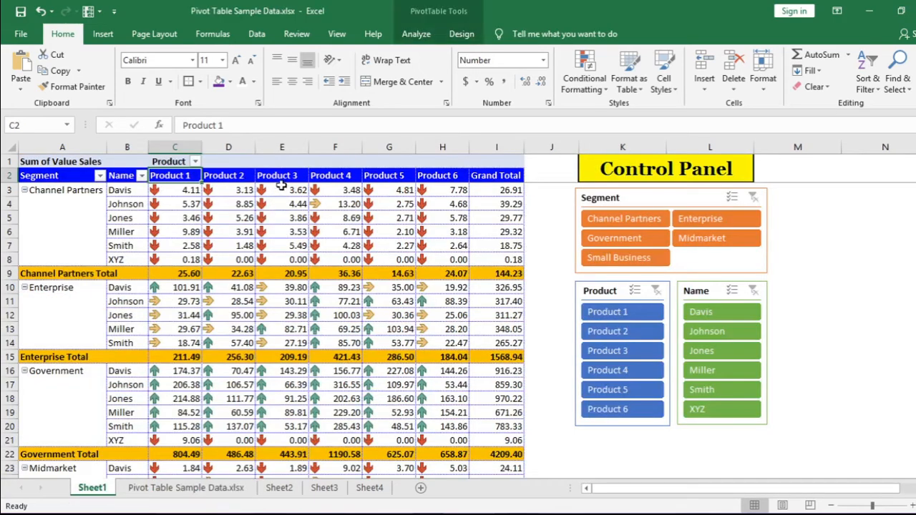
pyautogui.click(281, 179)
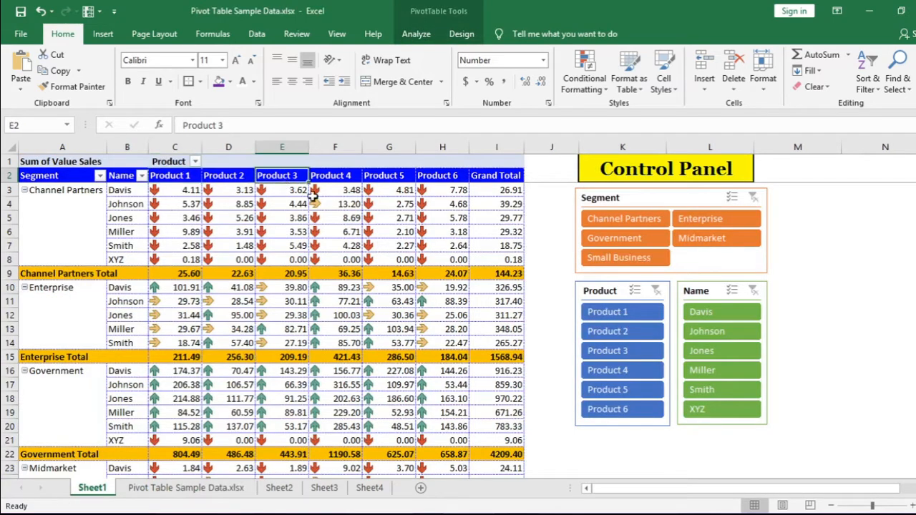
pyautogui.click(695, 193)
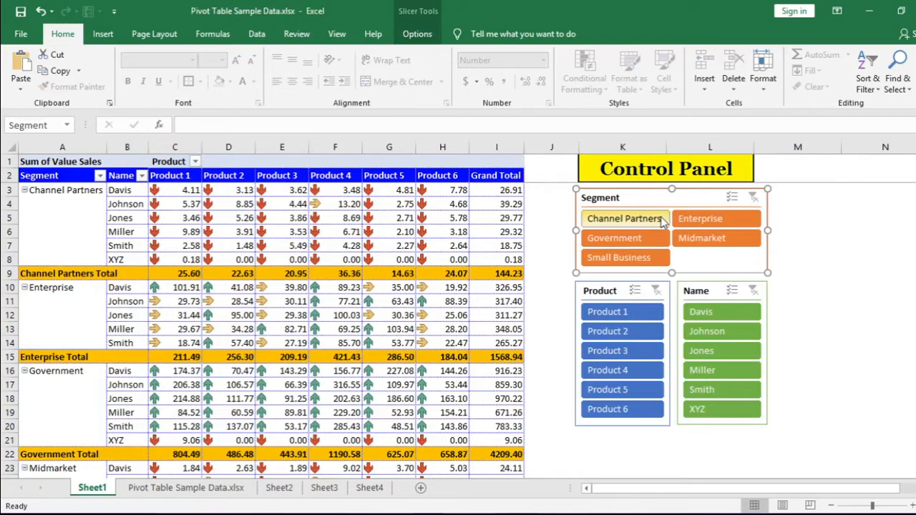
pyautogui.press('Delete')
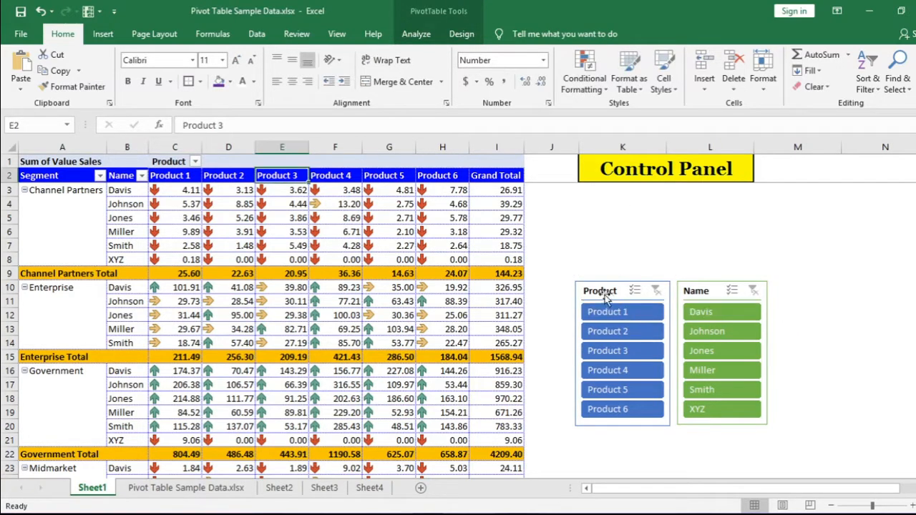
pyautogui.click(607, 292)
pyautogui.press('Delete')
pyautogui.click(707, 292)
pyautogui.press('Delete')
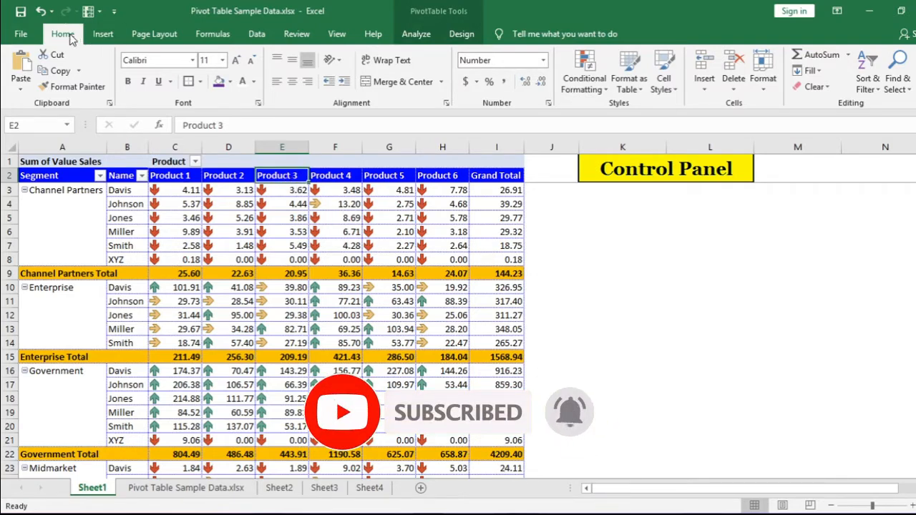
# - Insert a slicer for the pivot table's Segment field
pyautogui.click(416, 35)
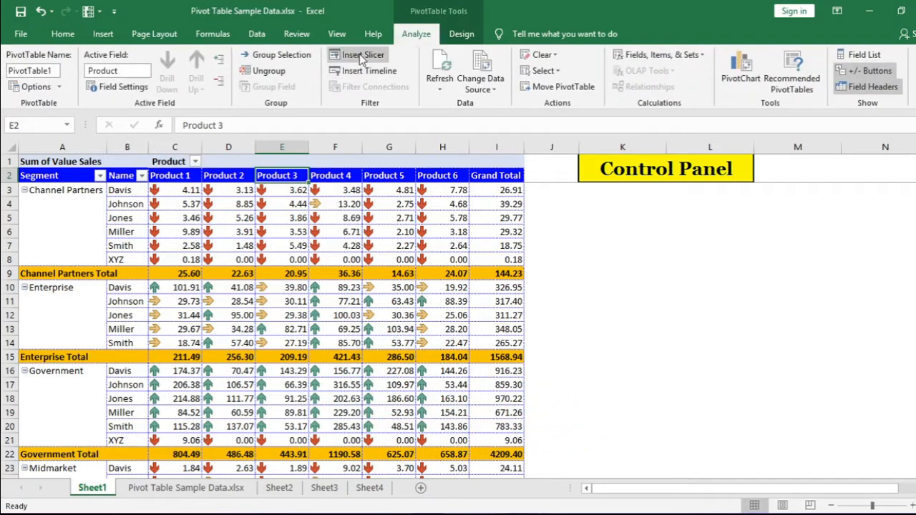
pyautogui.click(361, 58)
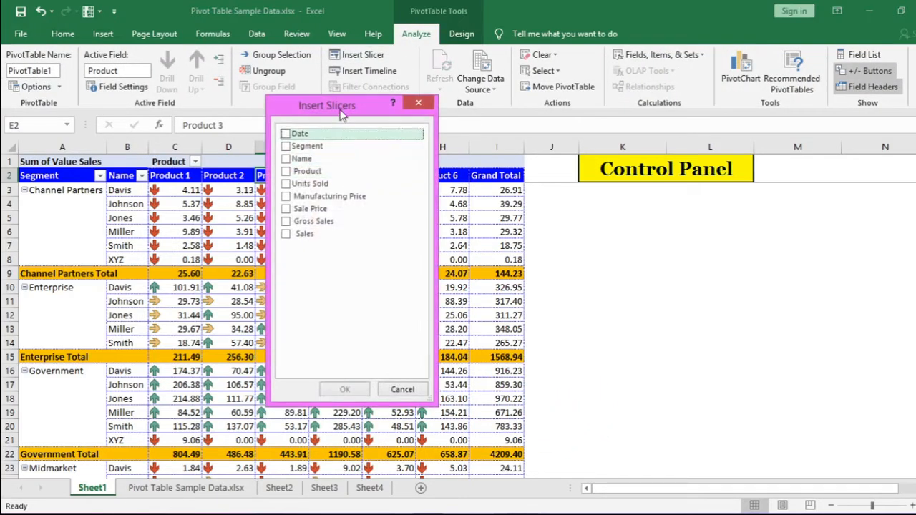
pyautogui.moveTo(343, 115); pyautogui.dragTo(417, 154)
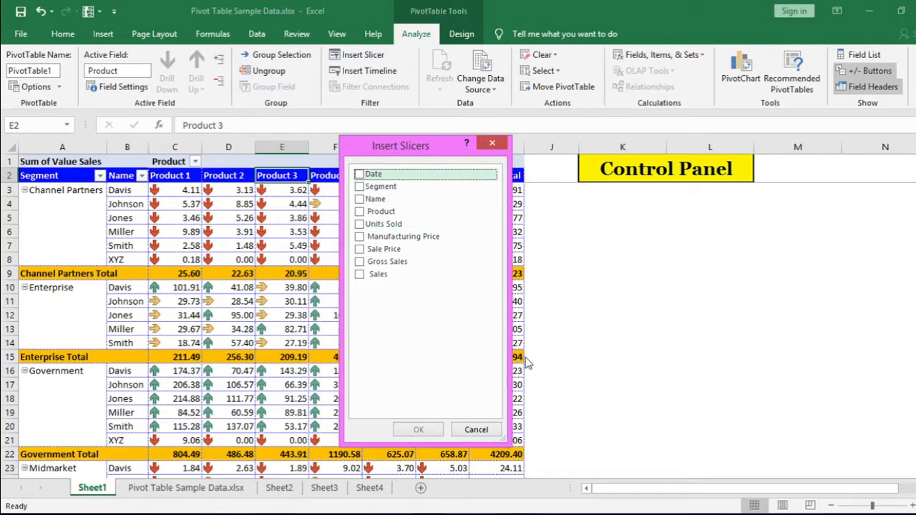
pyautogui.moveTo(409, 151); pyautogui.dragTo(614, 159)
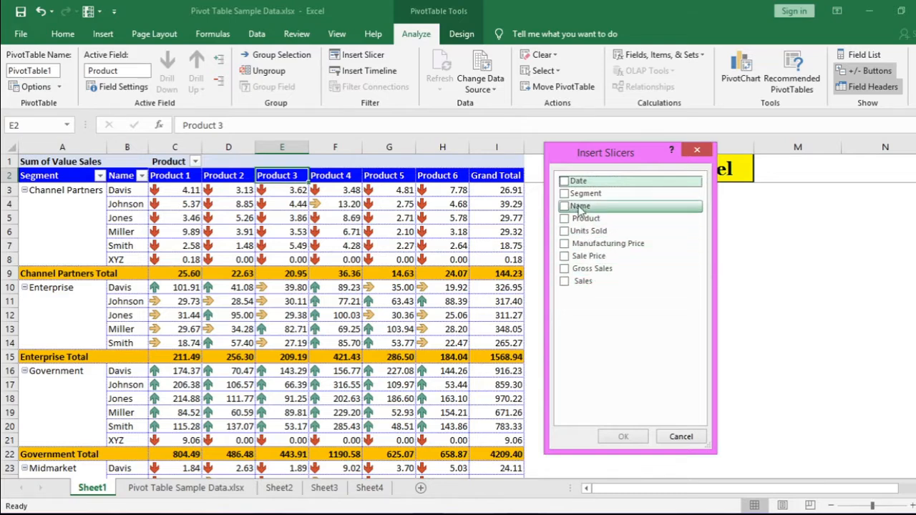
pyautogui.click(565, 182)
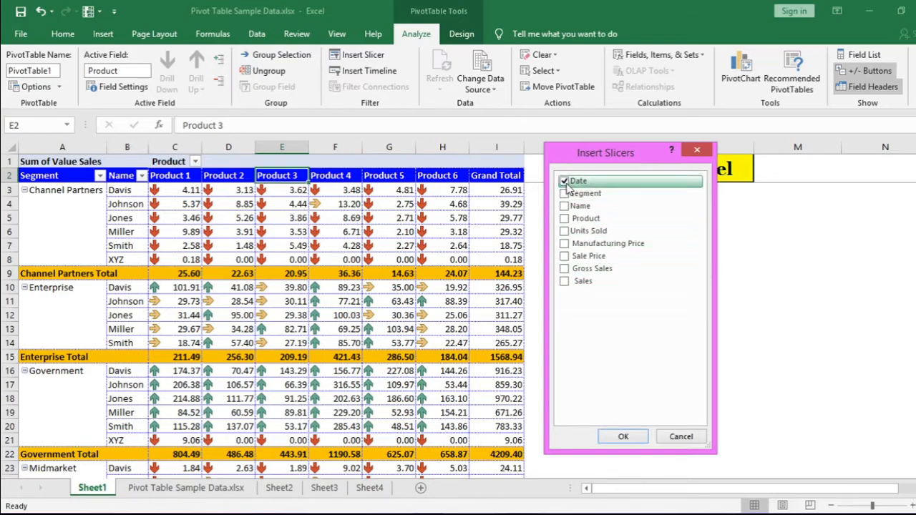
pyautogui.click(565, 183)
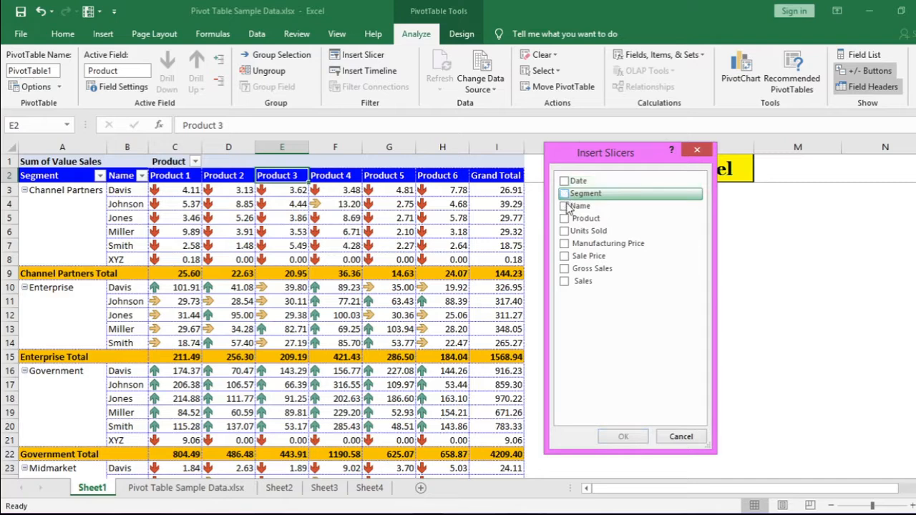
pyautogui.click(565, 194)
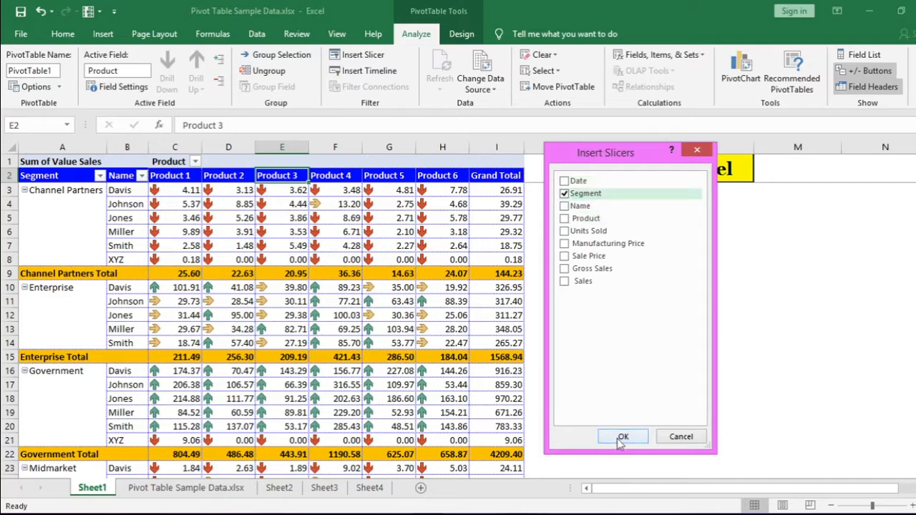
pyautogui.click(621, 438)
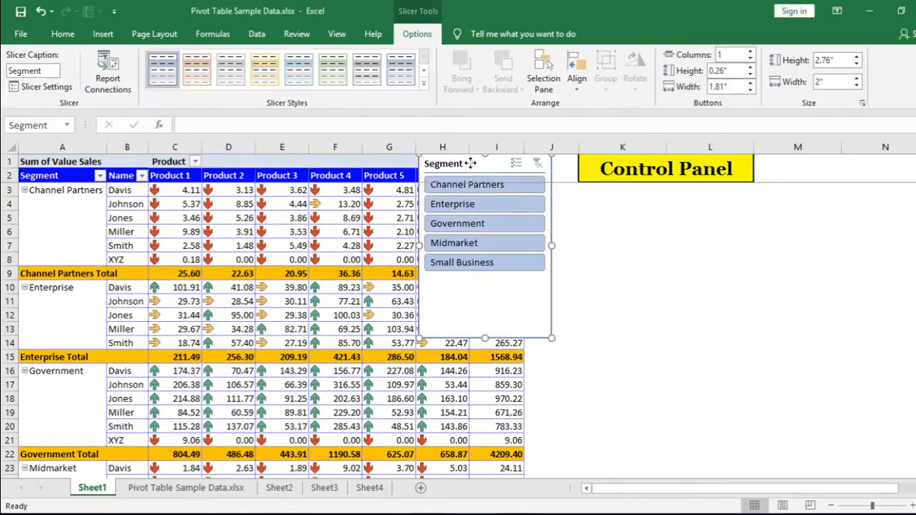
# - Place the Segment slicer beneath the Control Panel heading and resize it to about 2.12" high by 3.05" wide
pyautogui.moveTo(470, 163); pyautogui.dragTo(596, 215)
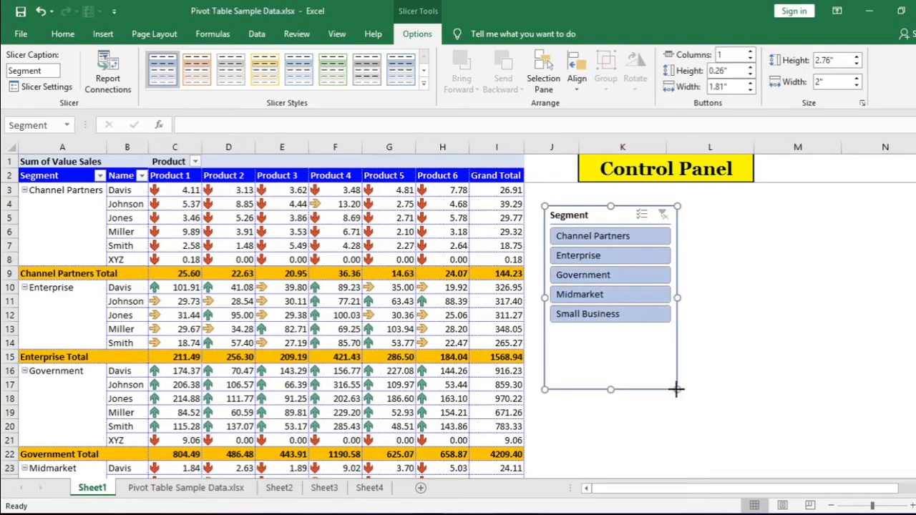
pyautogui.moveTo(677, 390); pyautogui.dragTo(747, 323)
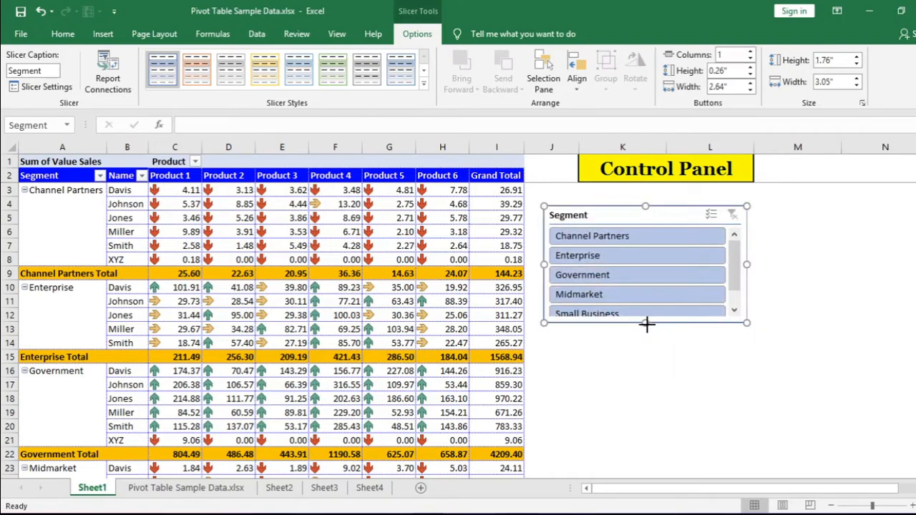
pyautogui.moveTo(647, 324); pyautogui.dragTo(646, 347)
# - Filter the pivot table to Channel Partners with the Segment slicer and examine the filtered rows and totals
pyautogui.click(590, 237)
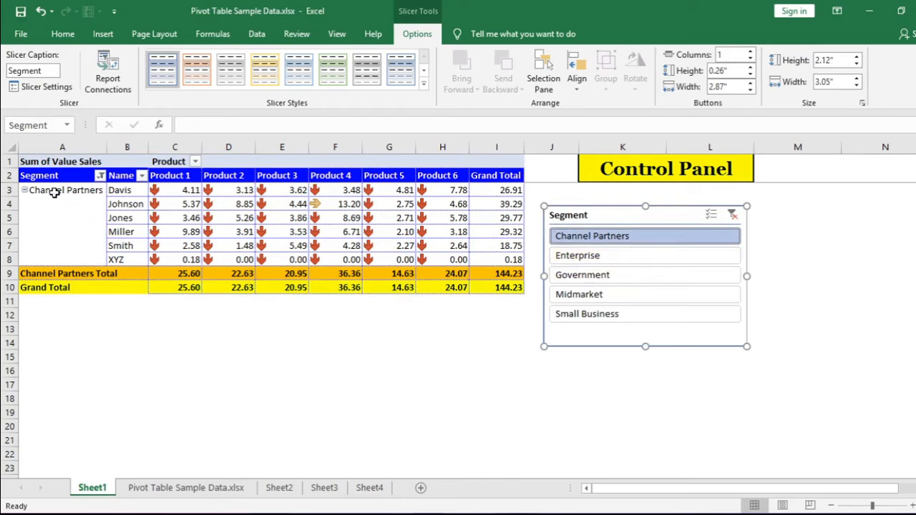
pyautogui.moveTo(55, 192); pyautogui.dragTo(485, 265)
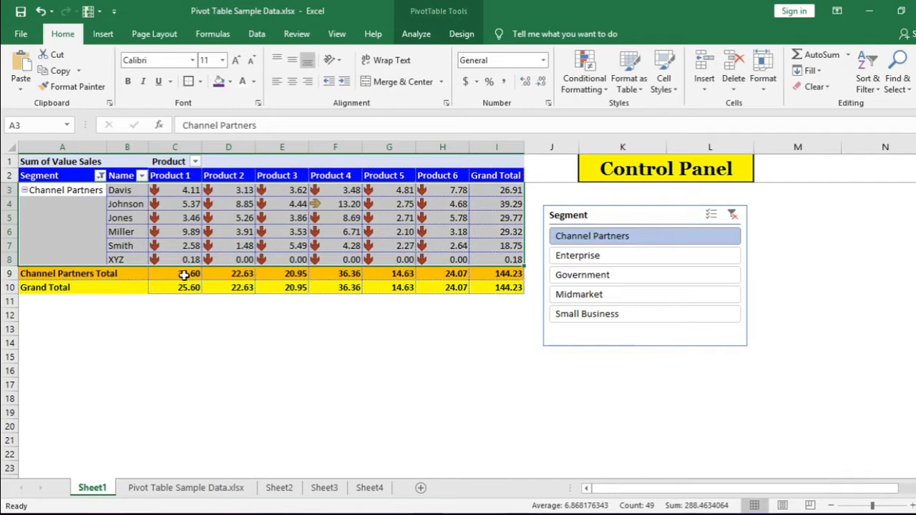
pyautogui.moveTo(178, 274); pyautogui.dragTo(188, 287)
pyautogui.click(72, 194)
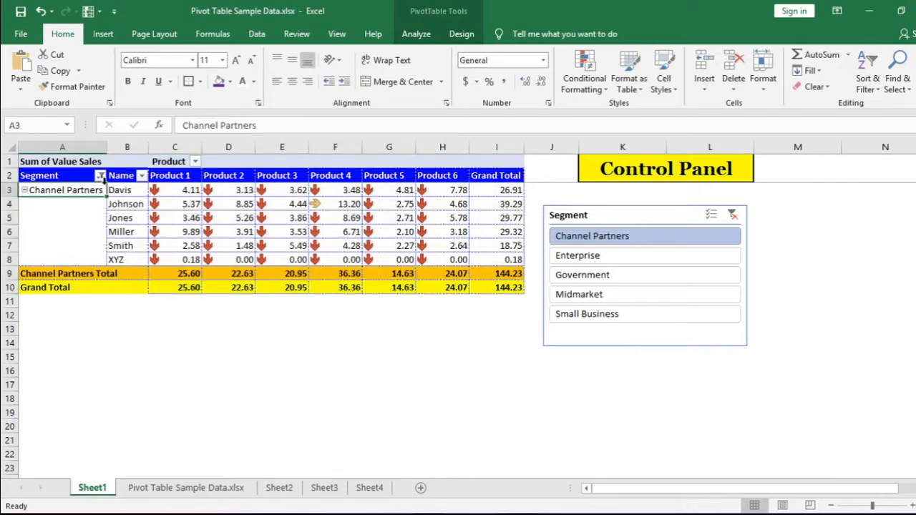
# - Switch the Segment slicer to Enterprise and on to Government, and compare it with the Segment header's filter list
pyautogui.click(633, 258)
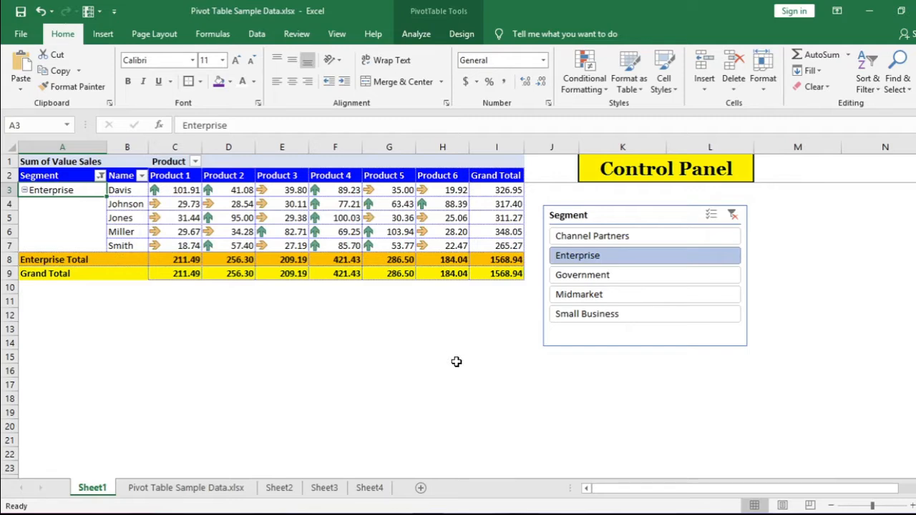
pyautogui.click(560, 278)
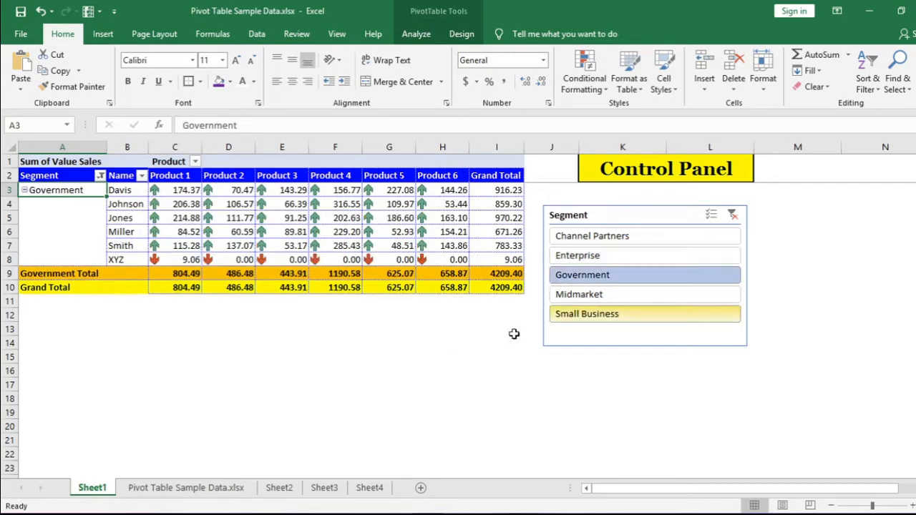
pyautogui.click(101, 176)
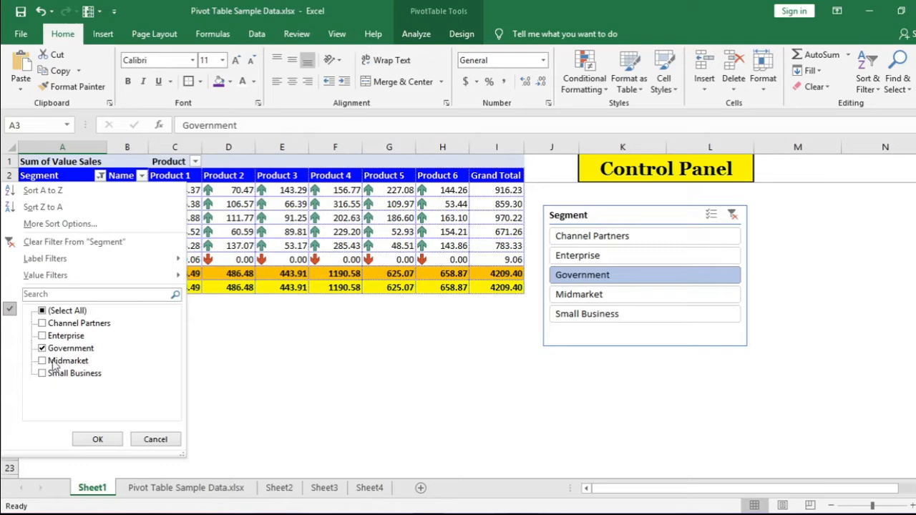
pyautogui.click(97, 441)
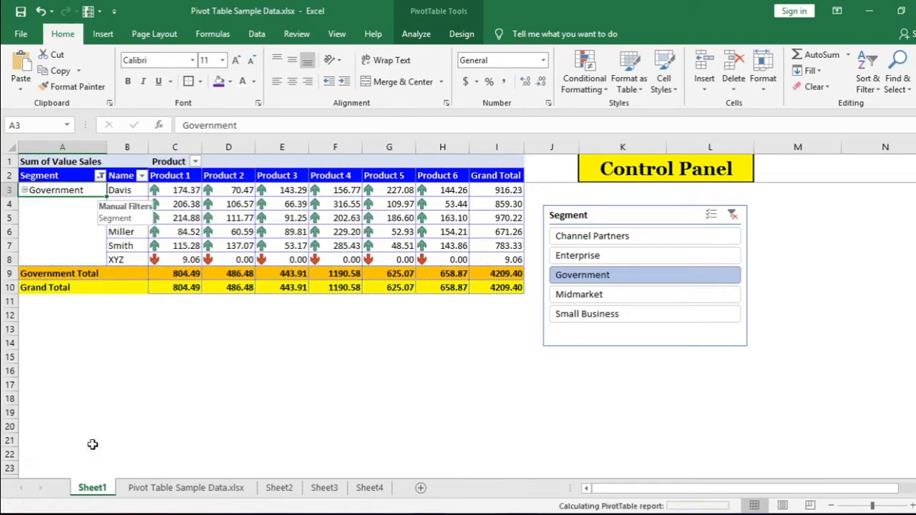
# - Clear the Segment slicer's filter and move the slicer directly beneath the Control Panel heading
pyautogui.click(733, 215)
pyautogui.moveTo(651, 218); pyautogui.dragTo(667, 199)
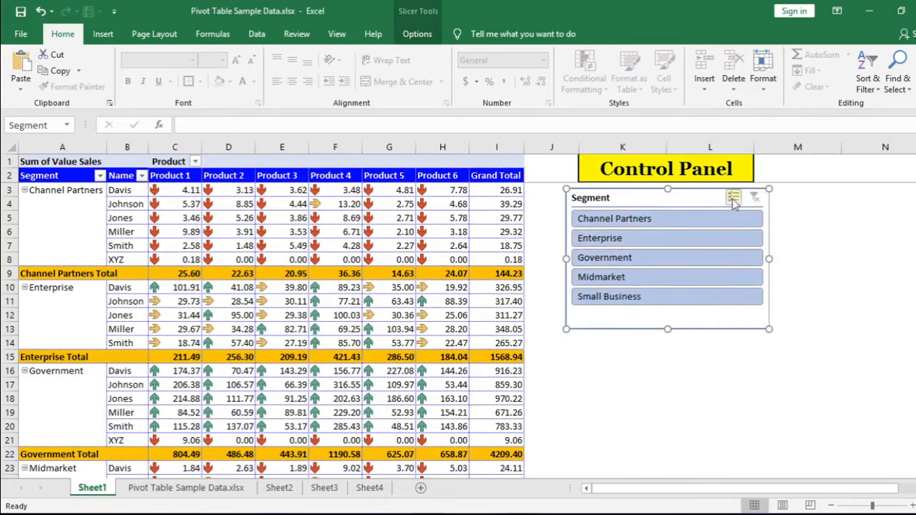
# - Filter the pivot table to Channel Partners alone and to Enterprise alone with the Segment slicer, and clear the filter
pyautogui.click(705, 220)
pyautogui.click(694, 242)
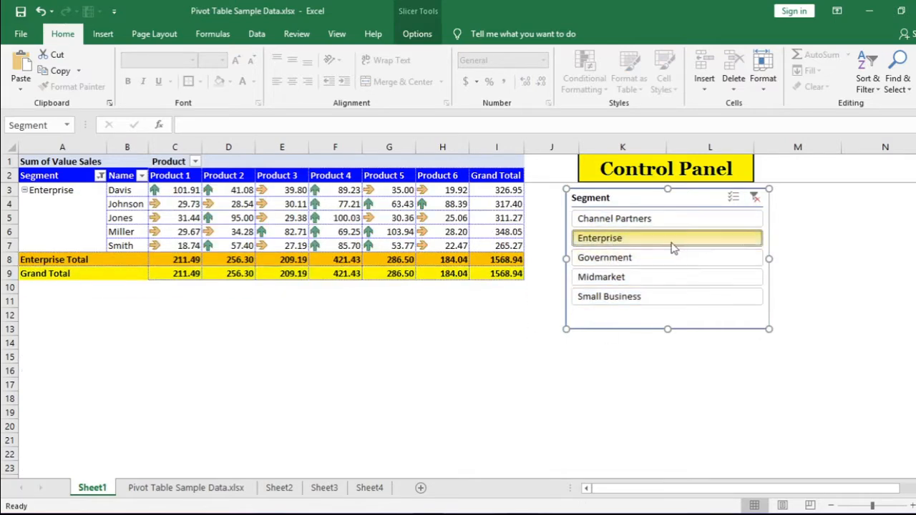
pyautogui.click(755, 198)
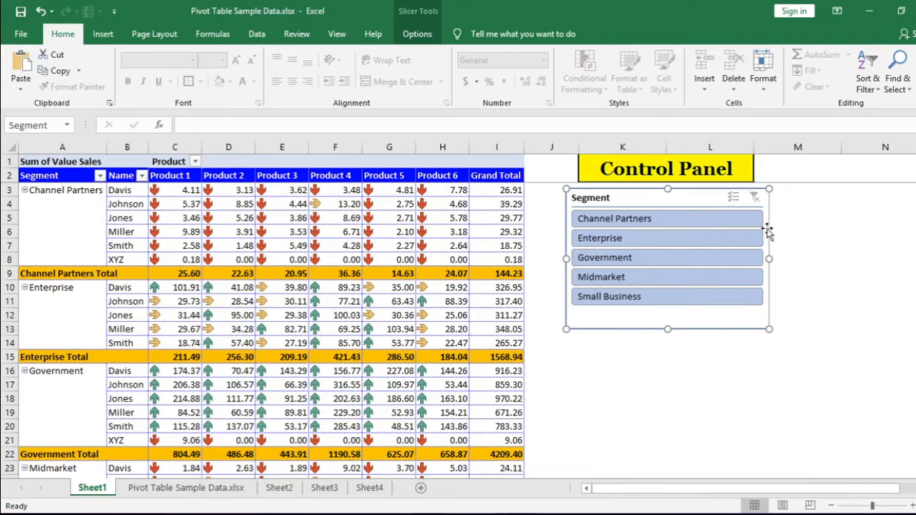
# - Filter by Enterprise and Midmarket using the Segment slicer's multi-select, include and exclude Channel Partners, and clear the filter
pyautogui.click(704, 244)
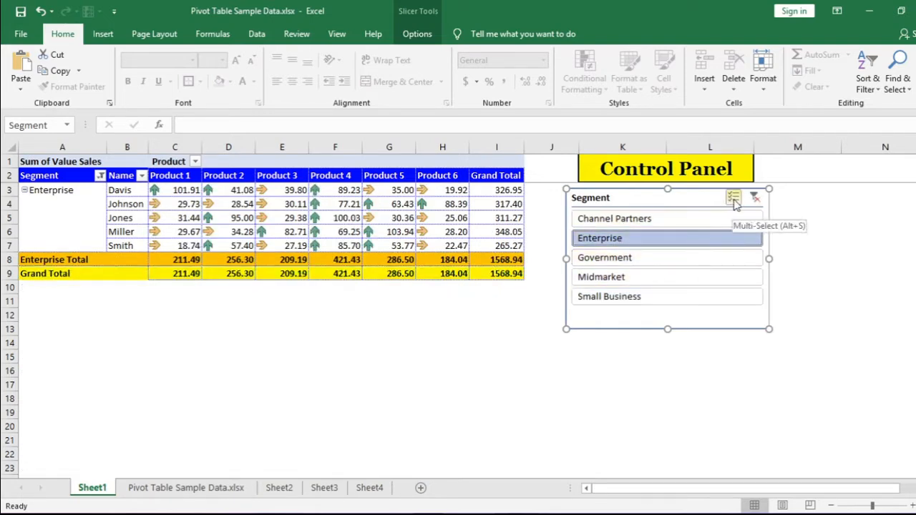
pyautogui.click(640, 278)
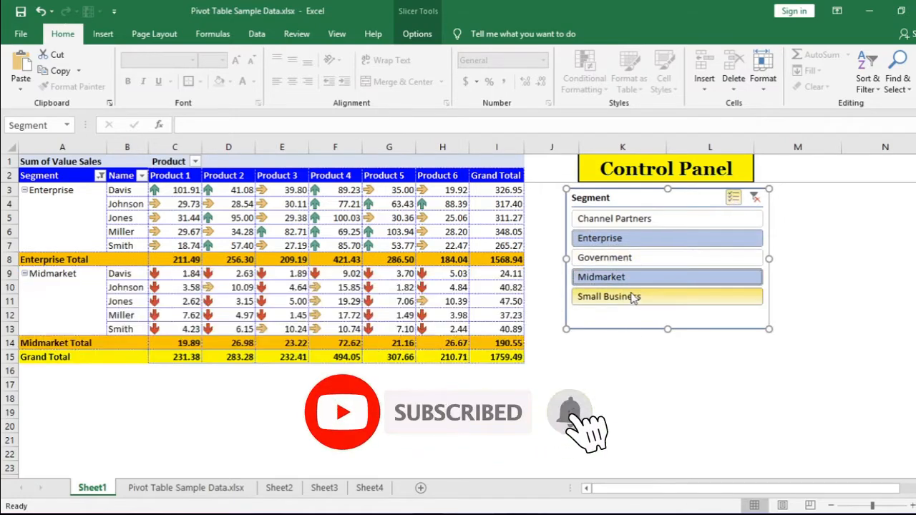
pyautogui.click(615, 221)
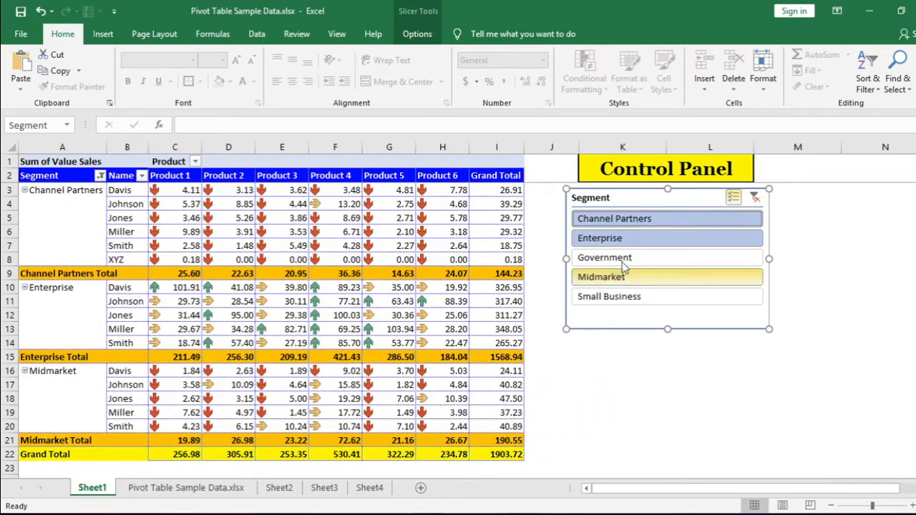
pyautogui.click(620, 221)
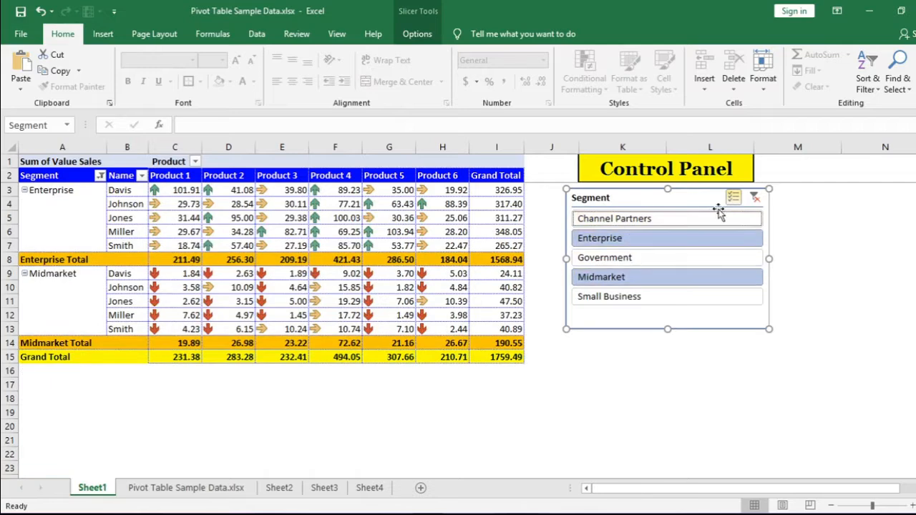
pyautogui.click(755, 197)
# - Filter to Channel Partners, add Enterprise with the Segment slicer's multi-select, and clear the filter
pyautogui.click(640, 221)
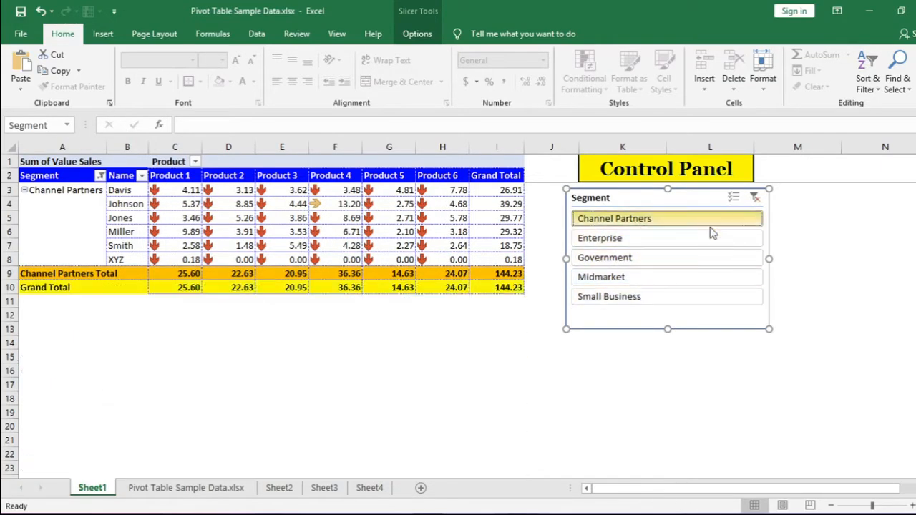
pyautogui.click(734, 196)
pyautogui.click(662, 240)
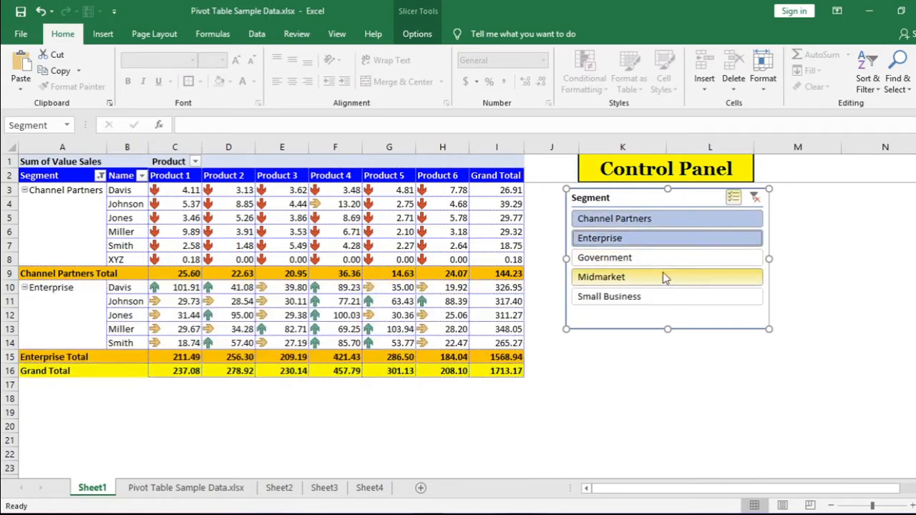
pyautogui.click(755, 199)
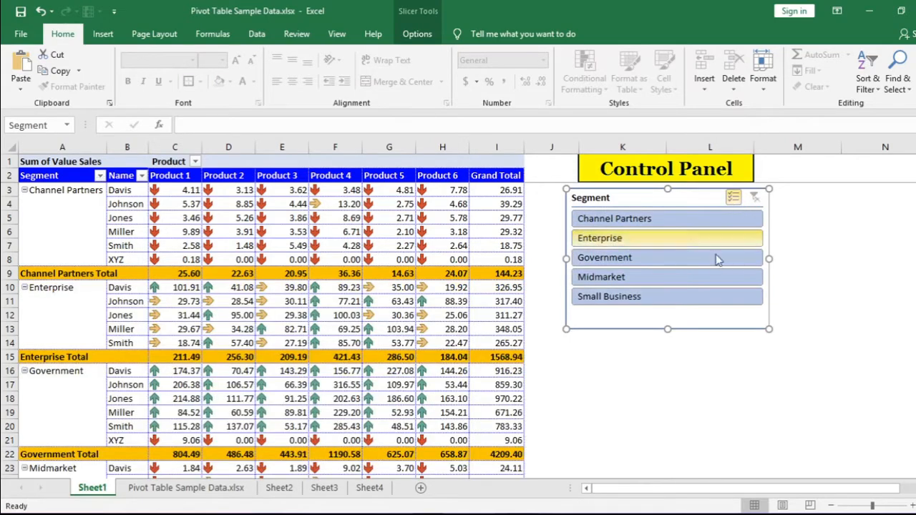
# - Exclude Enterprise and Government from the multi-selected segments, and clear the Segment slicer's filter again
pyautogui.click(609, 243)
pyautogui.click(634, 260)
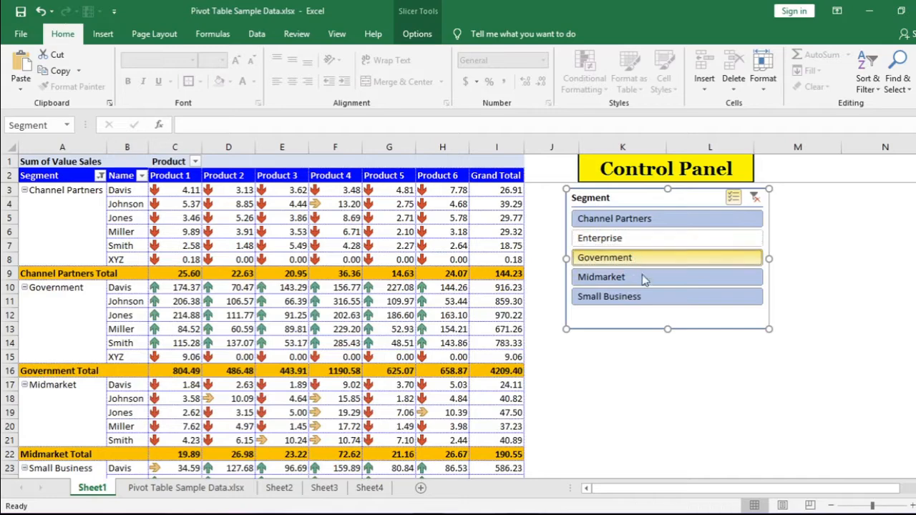
pyautogui.click(755, 199)
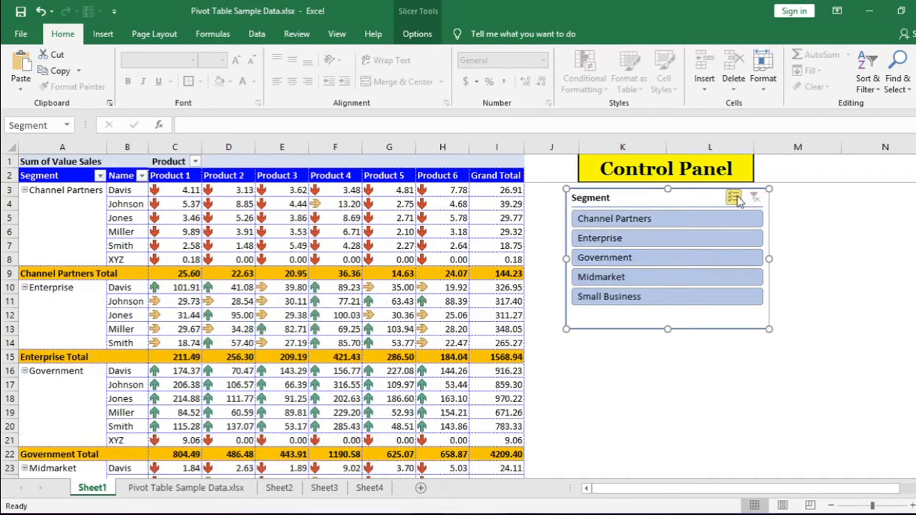
# - With multi-select off, combine Enterprise, Government and Small Business in the Segment slicer, include and exclude Channel Partners, and clear the filter
pyautogui.click(655, 265)
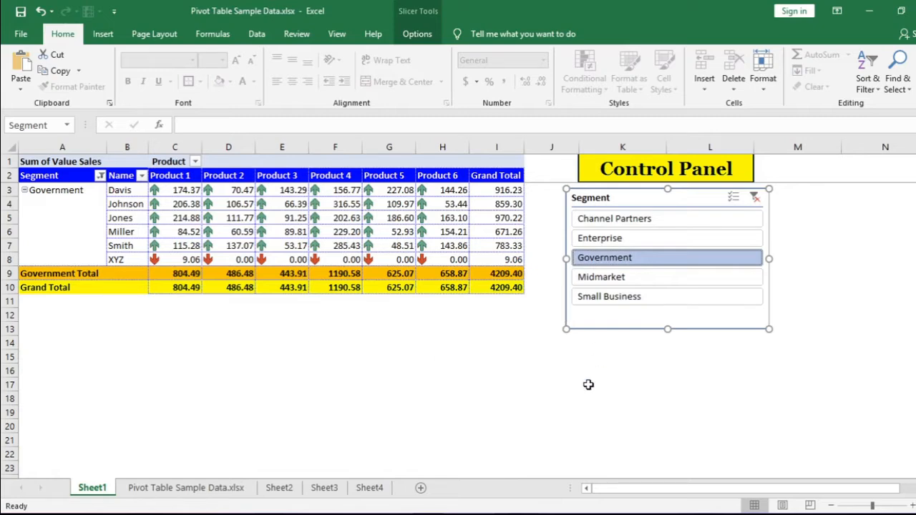
pyautogui.click(616, 239)
pyautogui.keyDown('ctrl'); pyautogui.click(642, 259); pyautogui.keyUp('ctrl')
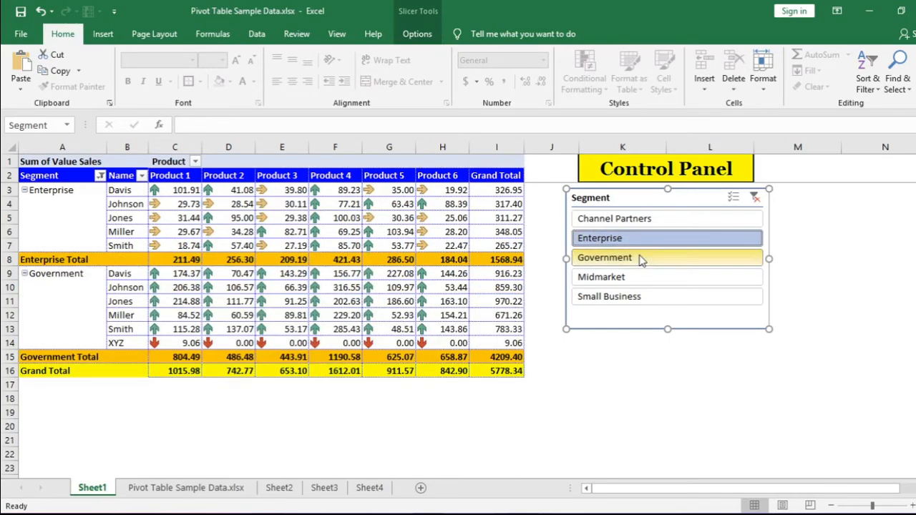
pyautogui.keyDown('ctrl'); pyautogui.click(630, 219); pyautogui.keyUp('ctrl')
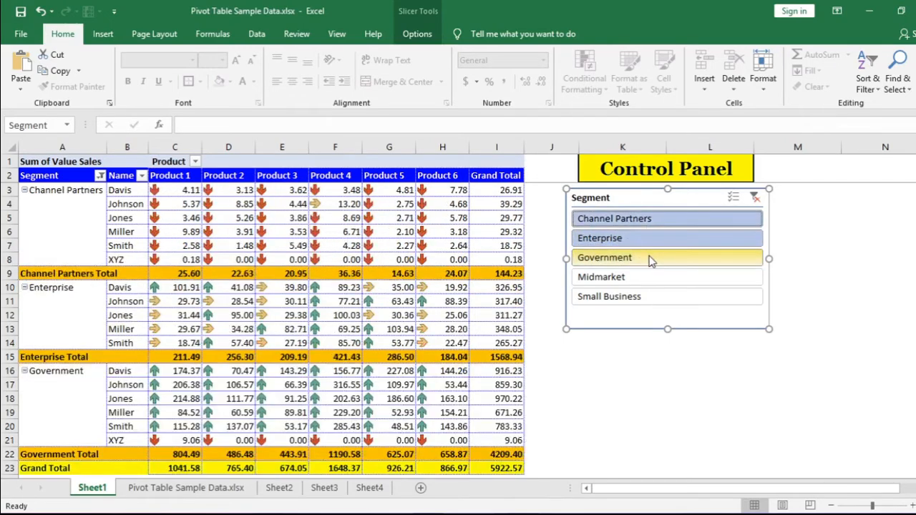
pyautogui.keyDown('ctrl'); pyautogui.click(630, 219); pyautogui.keyUp('ctrl')
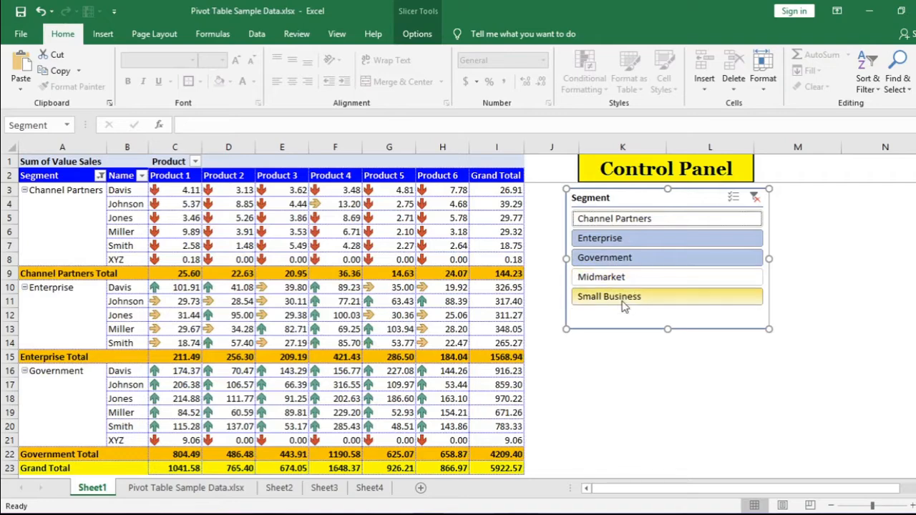
pyautogui.keyDown('ctrl'); pyautogui.click(624, 297); pyautogui.keyUp('ctrl')
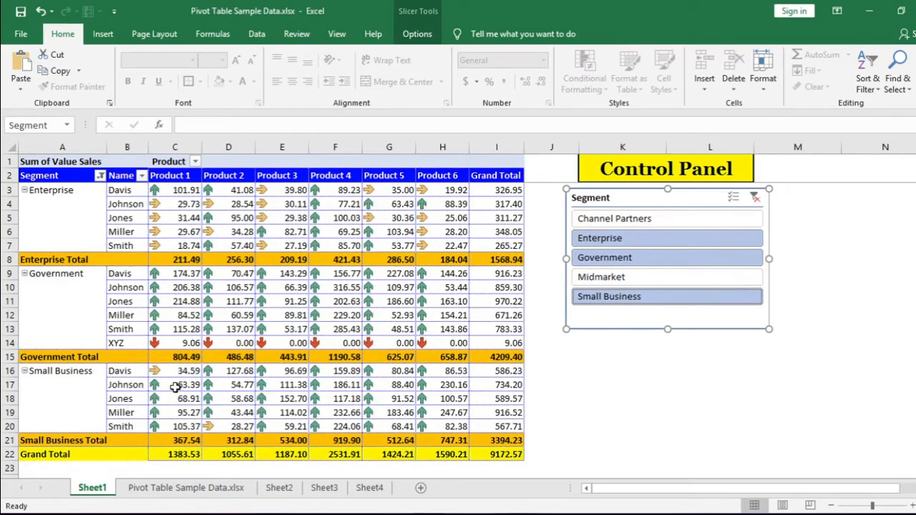
pyautogui.click(754, 198)
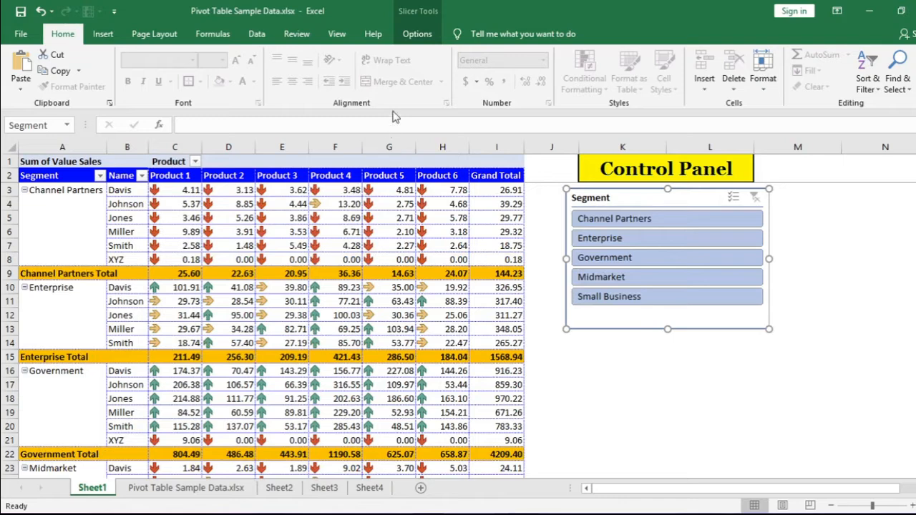
# - Insert Name and Product slicers for the pivot table, placing Product beneath the Segment slicer and Name beside it
pyautogui.click(282, 218)
pyautogui.click(416, 36)
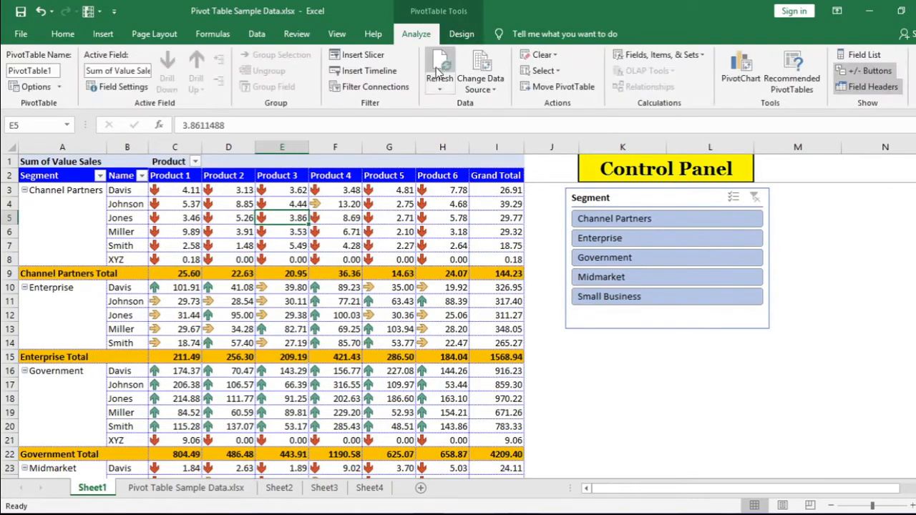
pyautogui.click(373, 61)
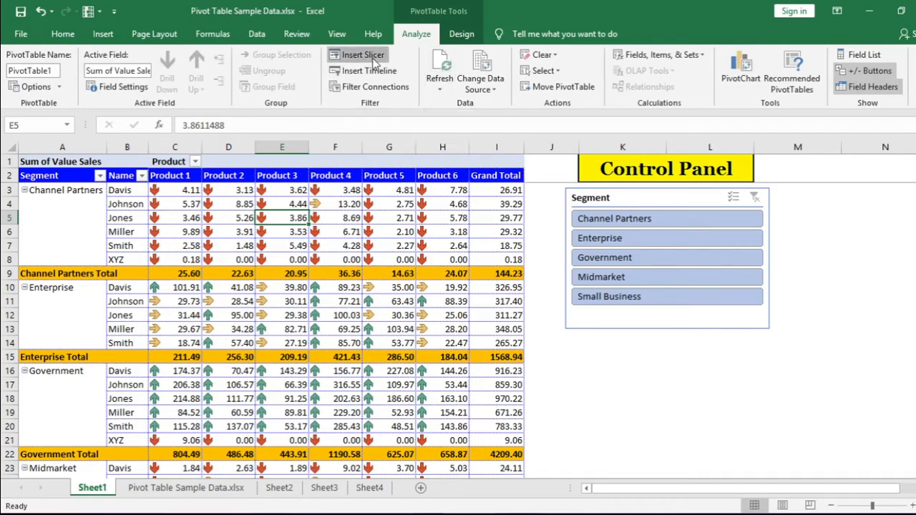
pyautogui.moveTo(622, 154); pyautogui.dragTo(480, 140)
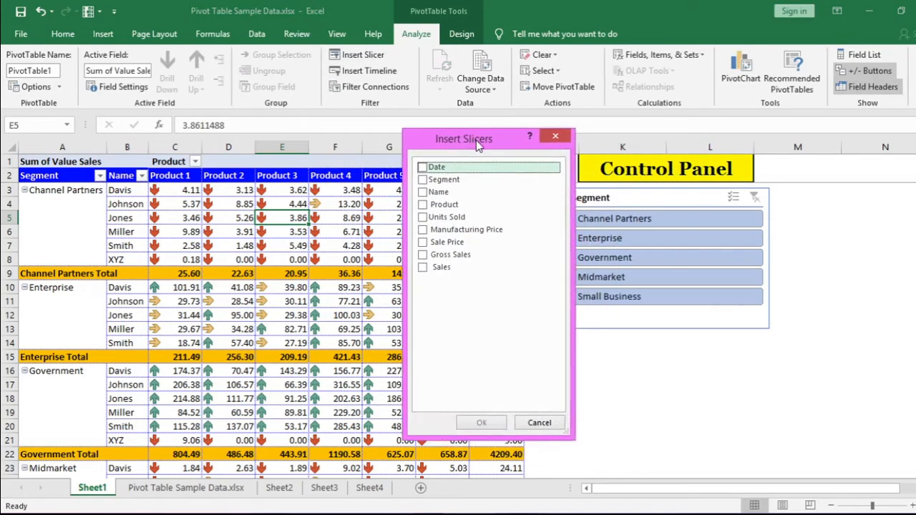
pyautogui.click(423, 192)
pyautogui.click(423, 205)
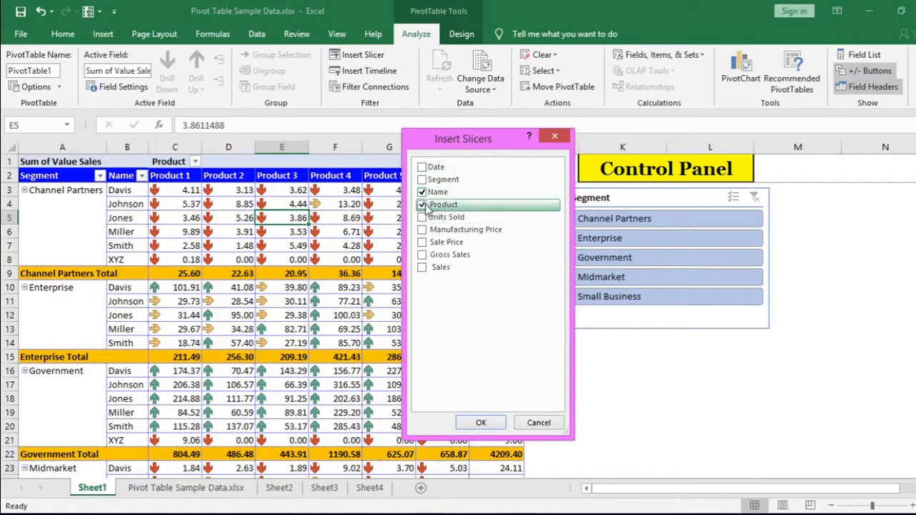
pyautogui.click(478, 423)
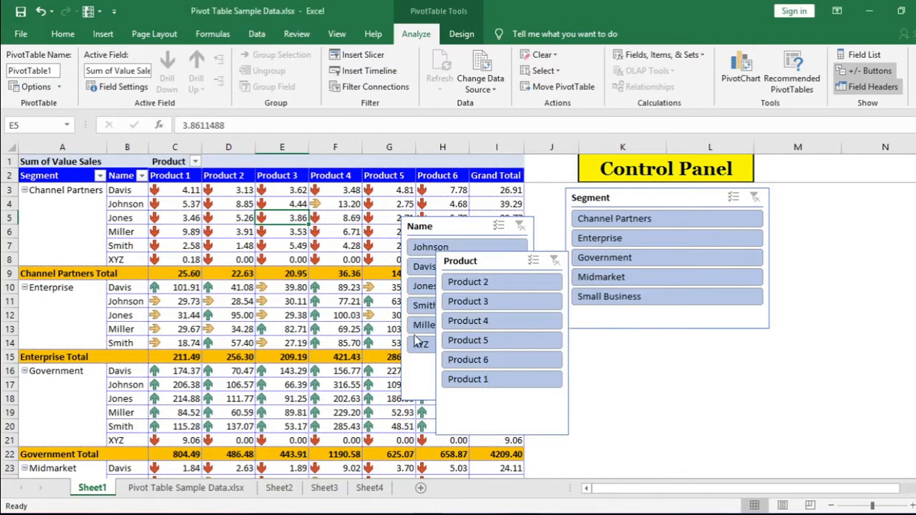
pyautogui.moveTo(484, 256); pyautogui.dragTo(709, 315)
pyautogui.moveTo(443, 226); pyautogui.dragTo(837, 199)
# - Filter to the second person in the Name slicer and the Government segment, and examine the resulting pivot table row
pyautogui.click(826, 232)
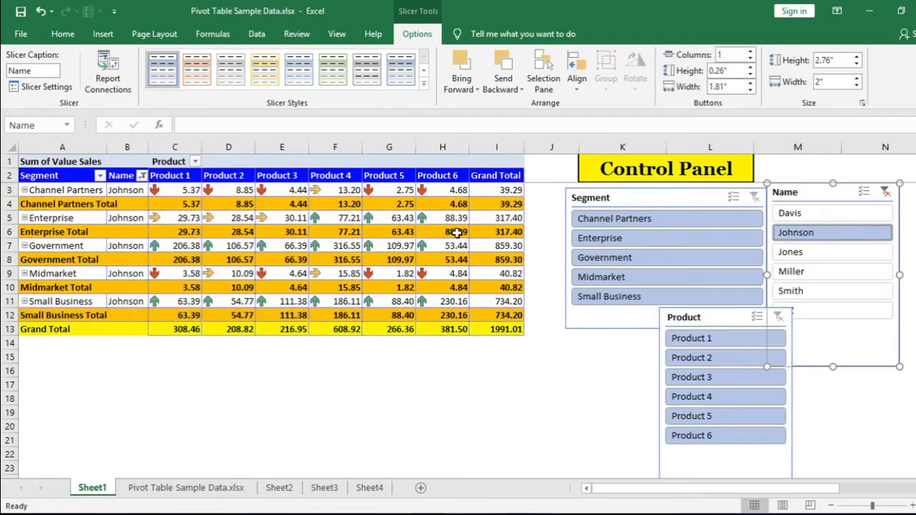
pyautogui.click(651, 260)
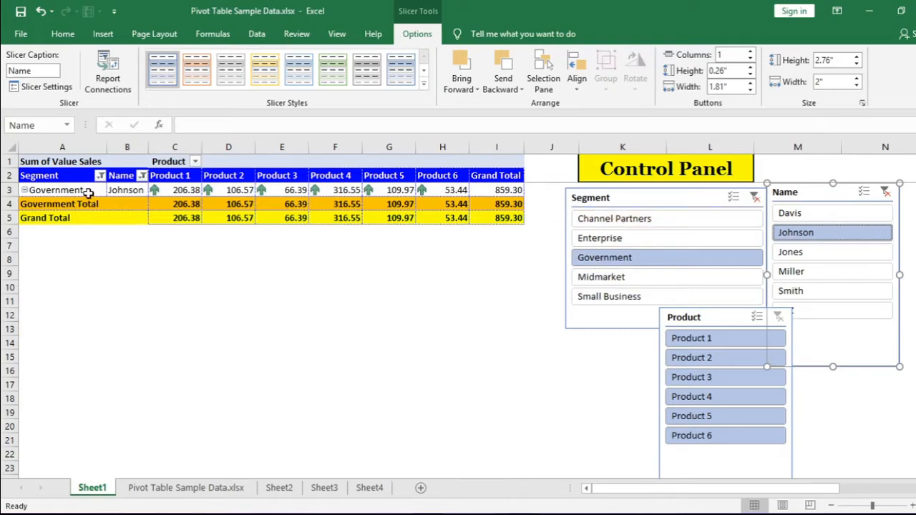
pyautogui.moveTo(88, 192); pyautogui.dragTo(504, 189)
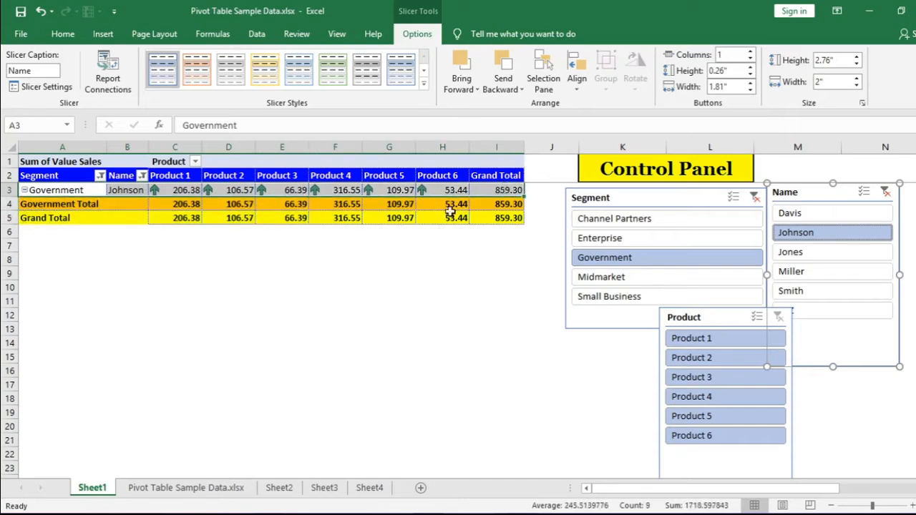
pyautogui.click(80, 190)
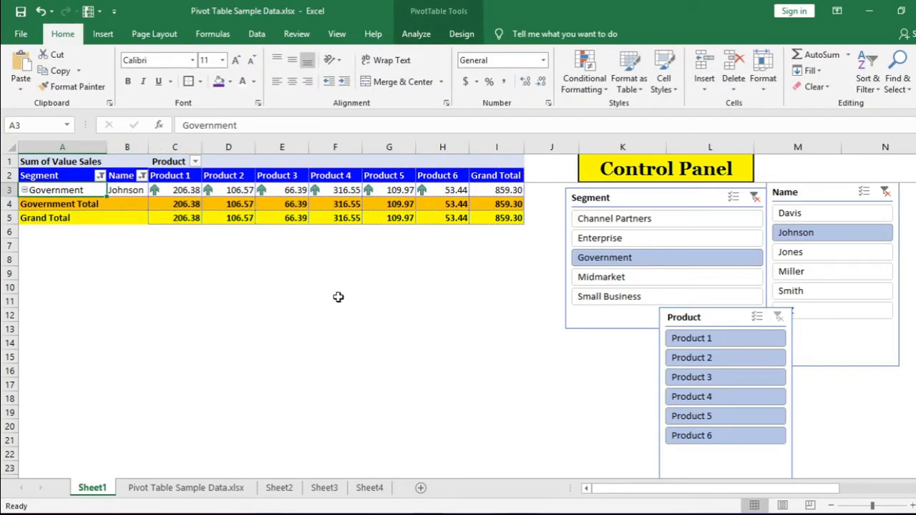
# - Clear the Segment and Name slicer filters, and shrink the Name slicer to a narrower, shorter box beside the Segment slicer
pyautogui.click(755, 198)
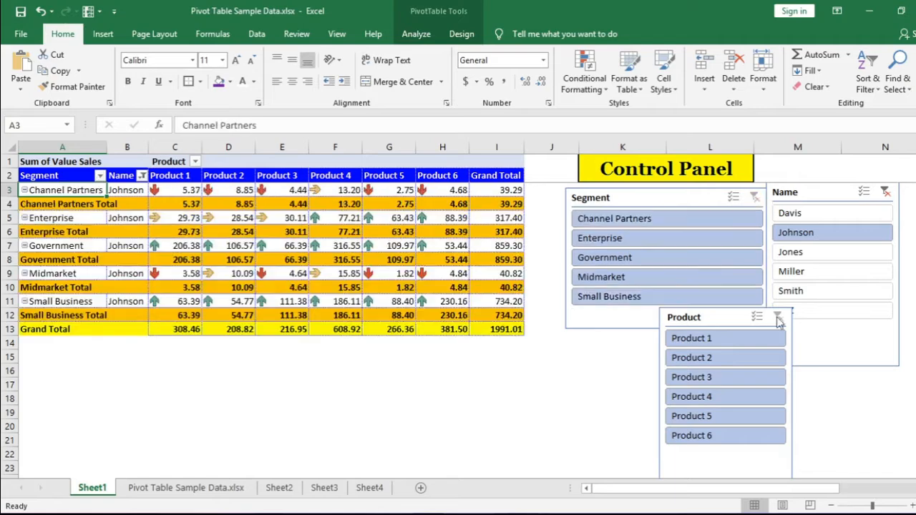
pyautogui.click(886, 192)
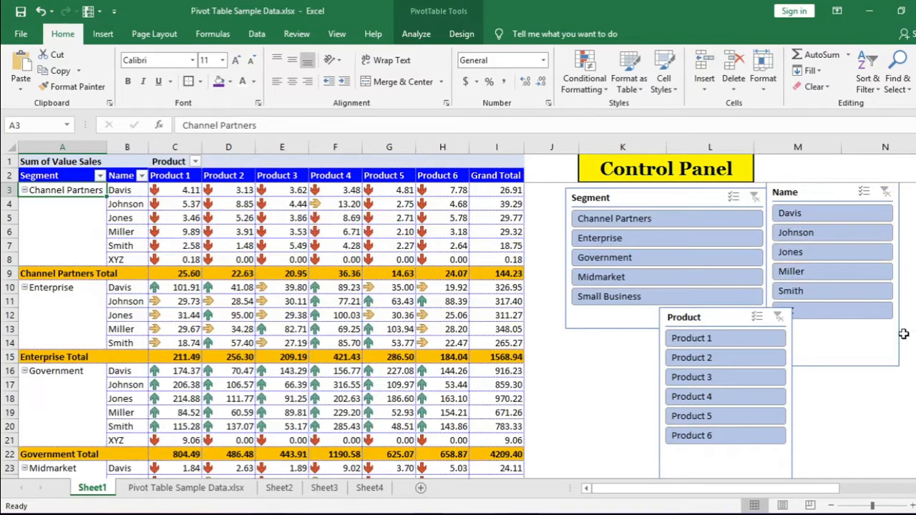
pyautogui.click(890, 350)
pyautogui.moveTo(899, 366); pyautogui.dragTo(828, 333)
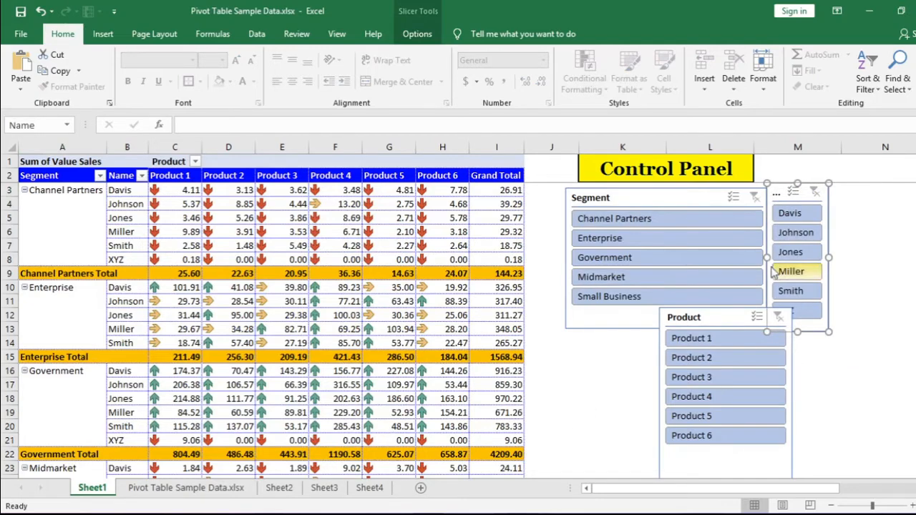
# - Look through the pivot tables on Sheet2, Sheet3 and Sheet4, and return to Sheet1
pyautogui.click(280, 487)
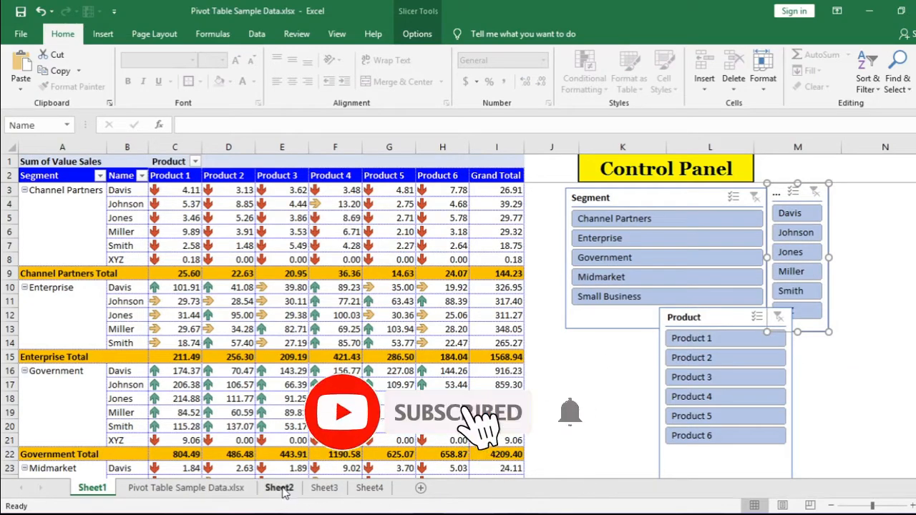
pyautogui.click(324, 488)
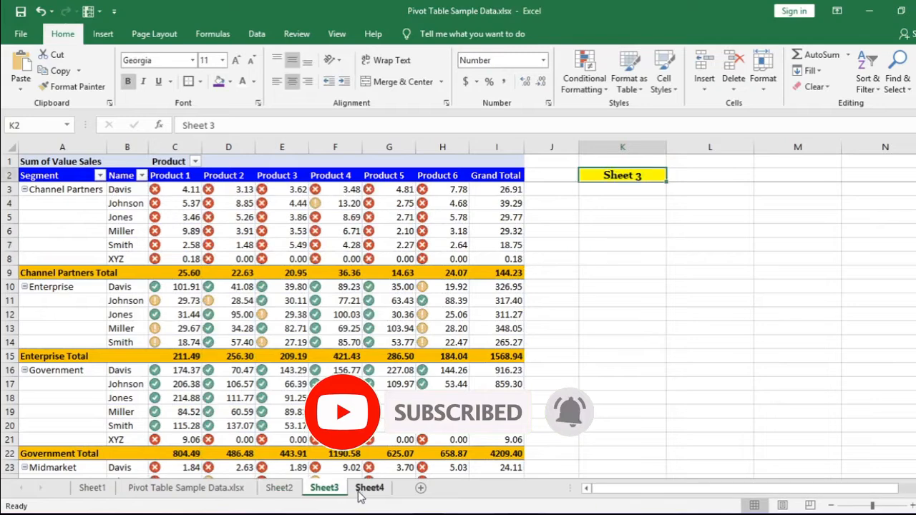
pyautogui.click(370, 488)
pyautogui.click(324, 487)
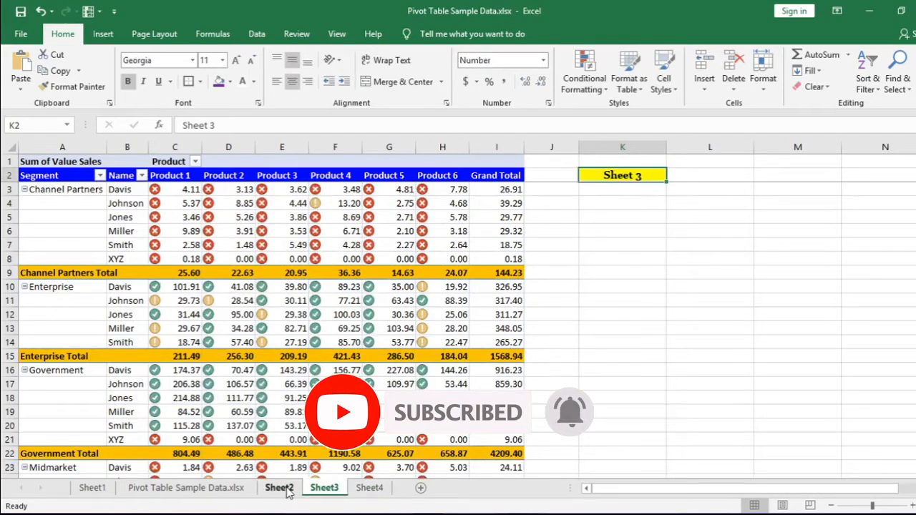
pyautogui.click(280, 488)
pyautogui.click(91, 487)
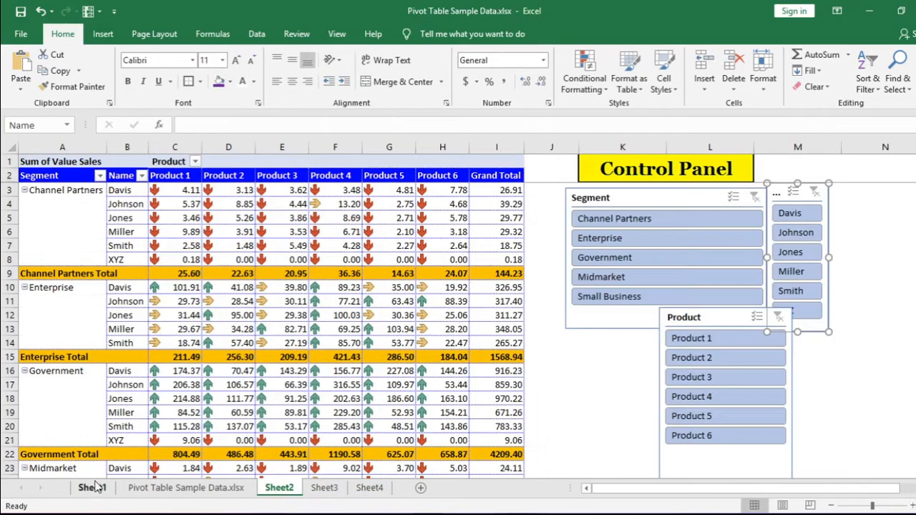
# - Filter Sheet1 to the second person in the Name slicer and Government, and check the pivot table on Sheet2
pyautogui.click(795, 232)
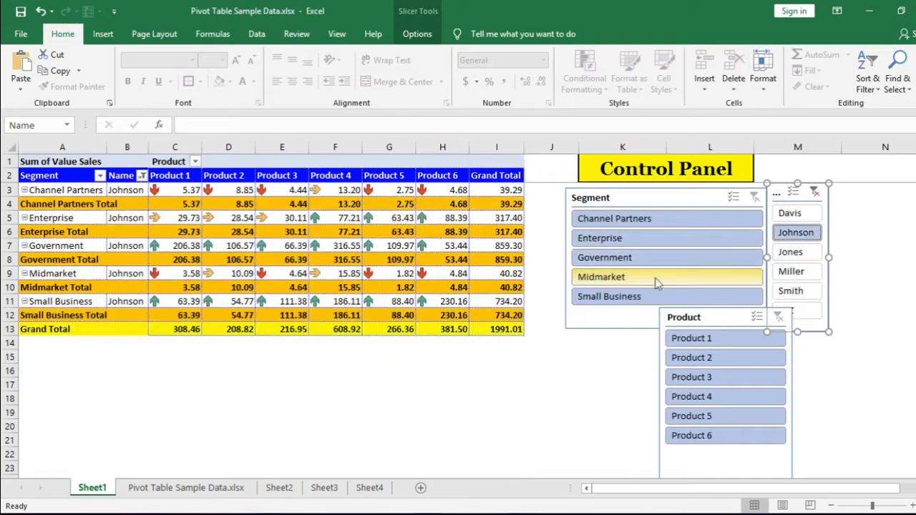
pyautogui.click(609, 259)
pyautogui.moveTo(61, 194); pyautogui.dragTo(129, 192)
pyautogui.click(279, 488)
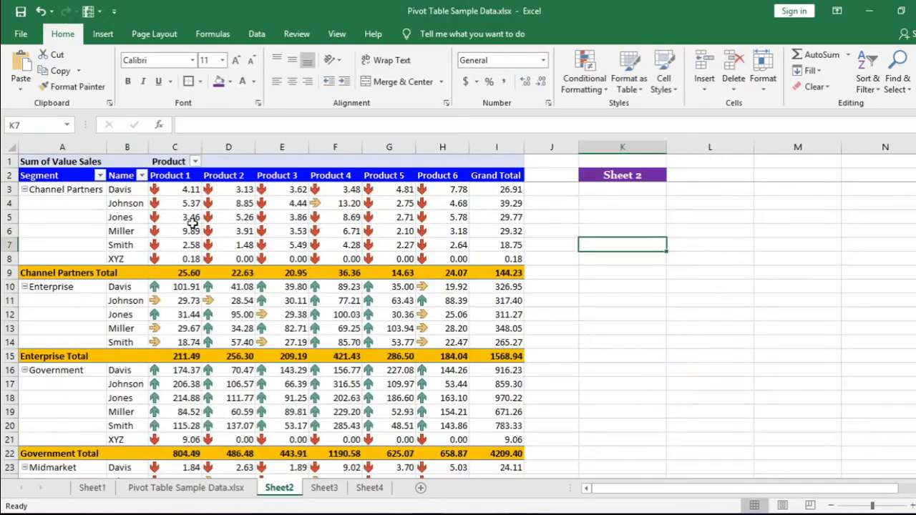
# - Compare the pivot tables on Sheet2, Sheet3 and Sheet4 with the filtered one on Sheet1, and return to Sheet1
pyautogui.click(324, 489)
pyautogui.click(372, 487)
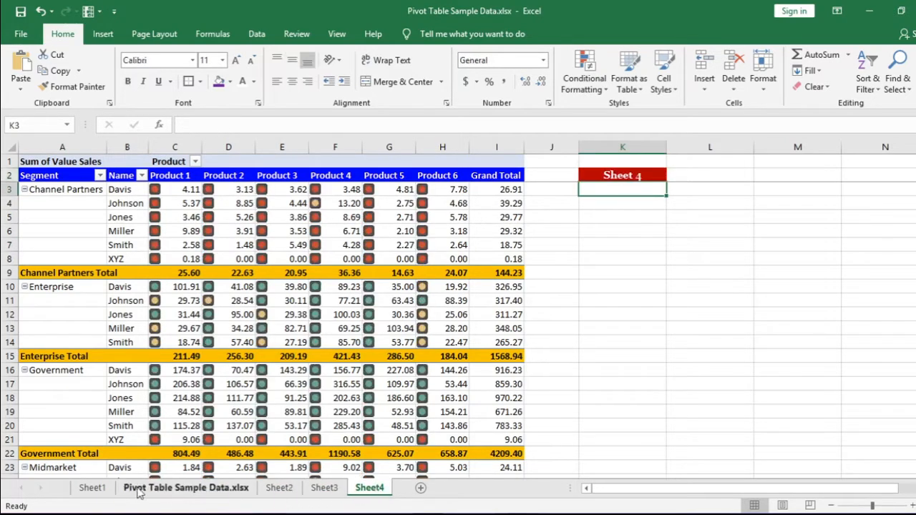
pyautogui.click(93, 488)
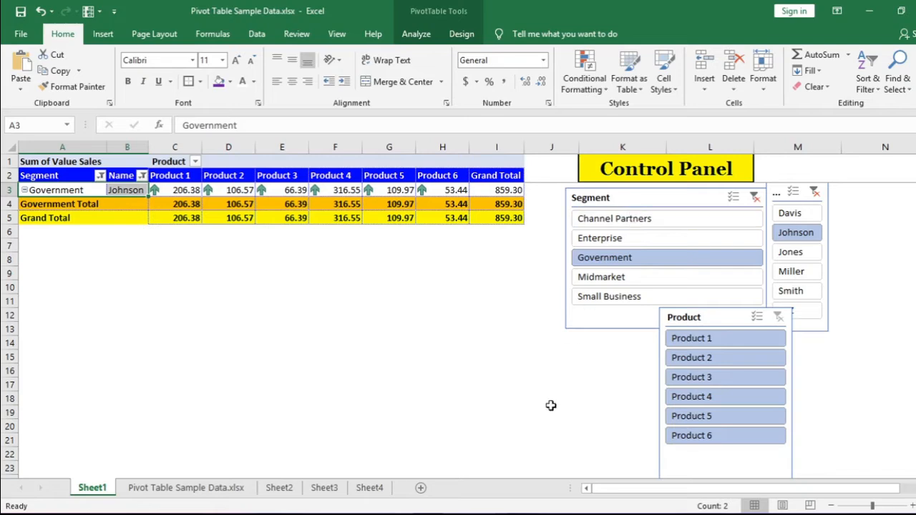
pyautogui.click(281, 489)
pyautogui.click(325, 487)
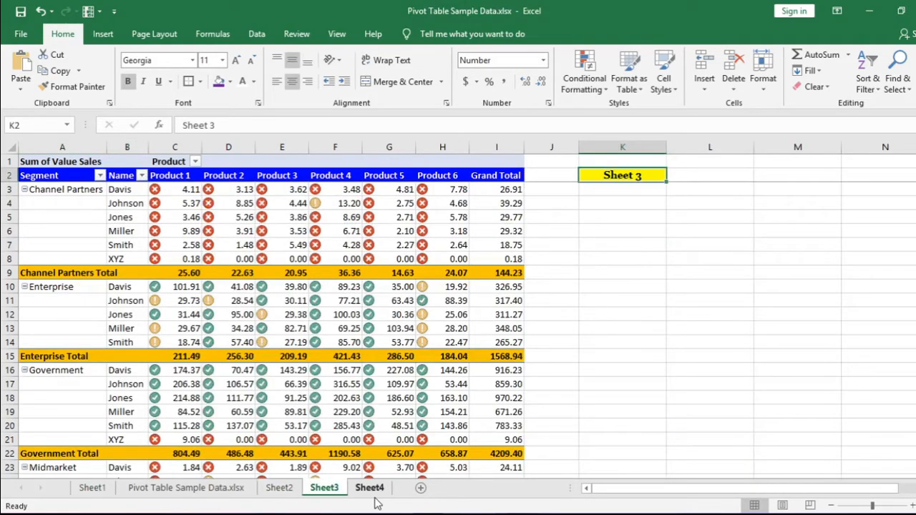
pyautogui.click(369, 489)
pyautogui.click(92, 488)
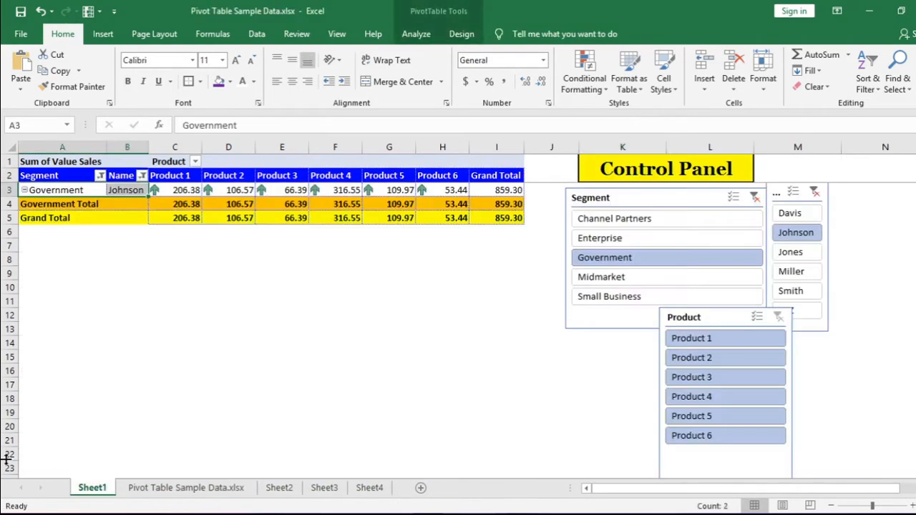
pyautogui.click(127, 190)
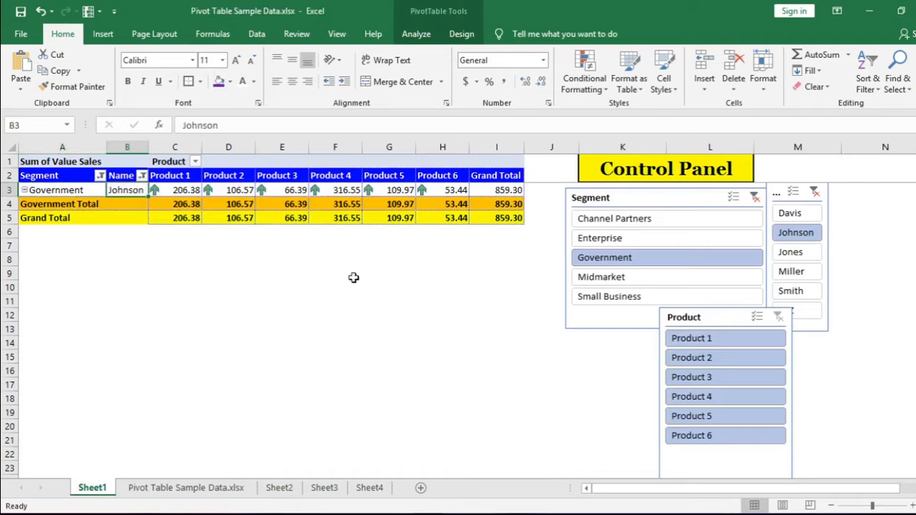
# - Connect the Segment slicer to PivotTable1 on Sheet2 through its report connections, enlarging the dialog so all the pivot tables are listed
pyautogui.click(685, 198)
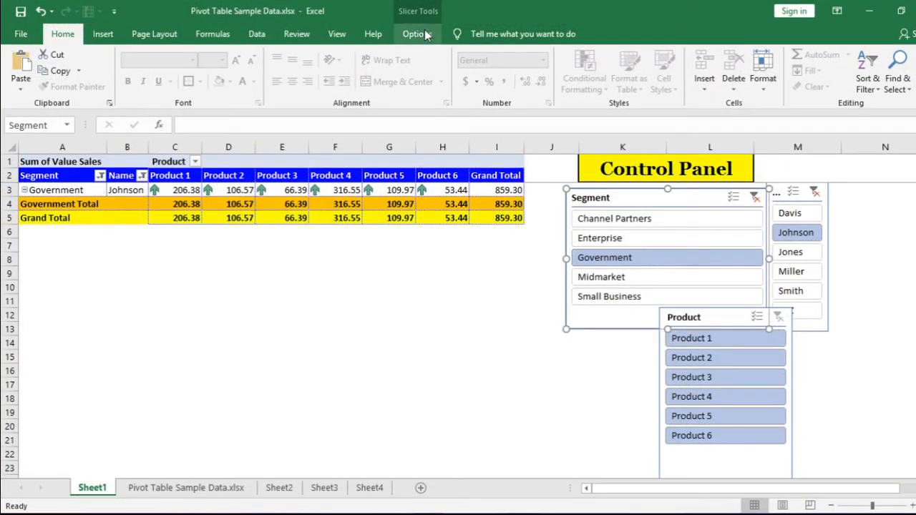
pyautogui.click(413, 33)
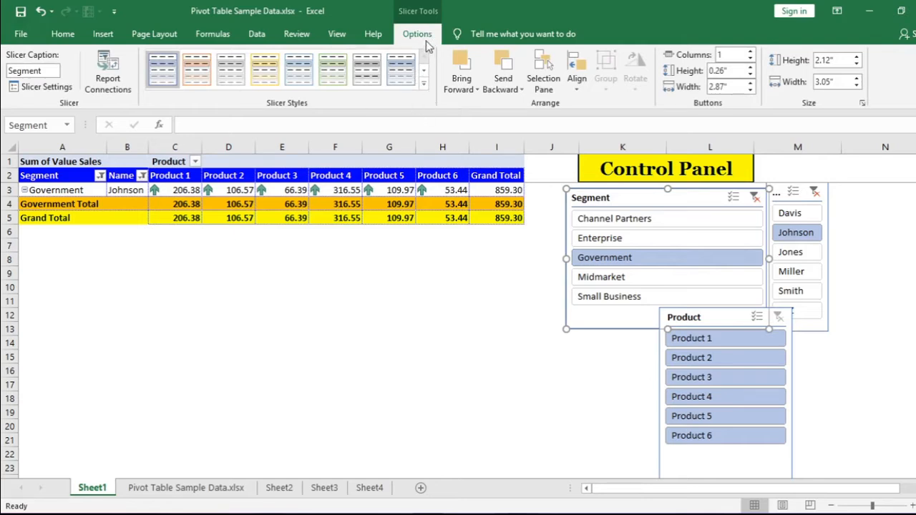
pyautogui.click(108, 82)
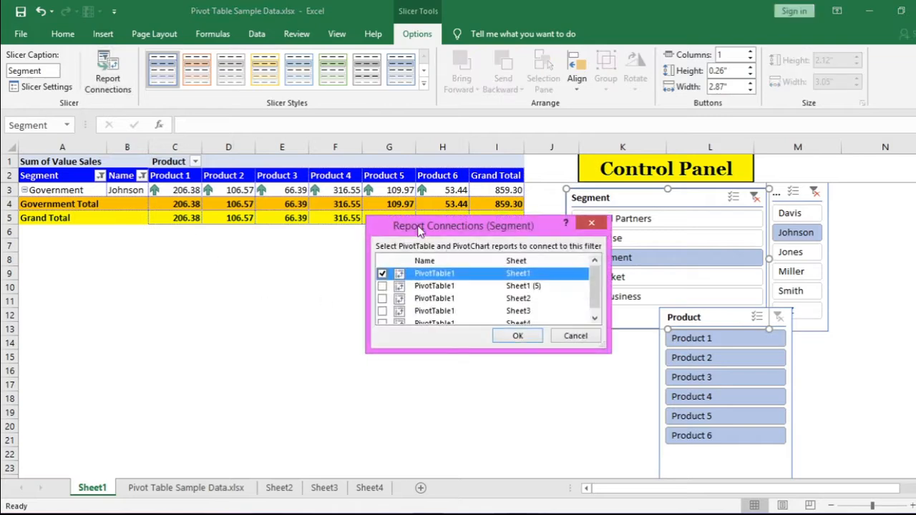
pyautogui.moveTo(420, 229); pyautogui.dragTo(315, 197)
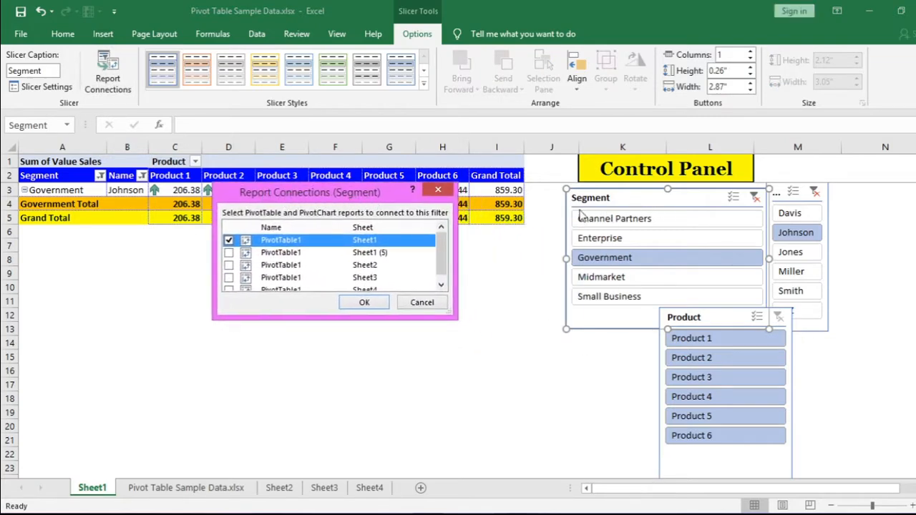
pyautogui.moveTo(453, 318); pyautogui.dragTo(523, 382)
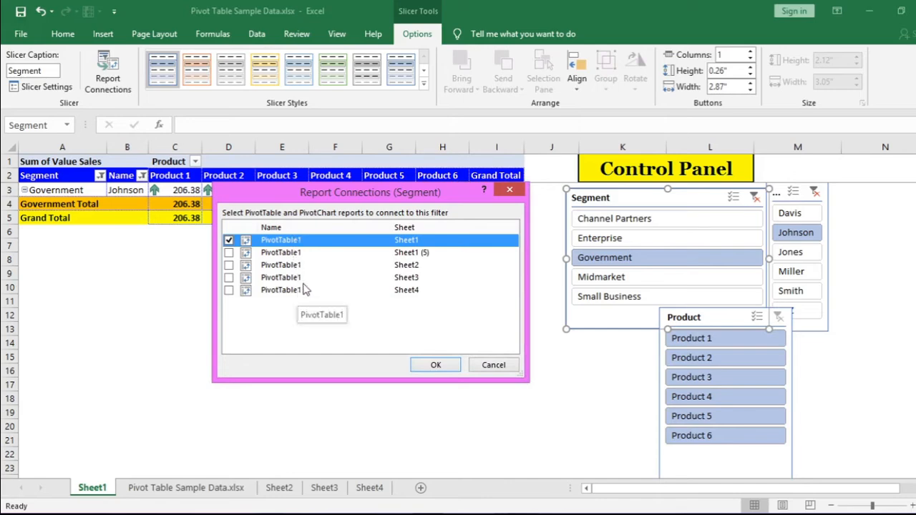
pyautogui.click(229, 265)
pyautogui.click(434, 365)
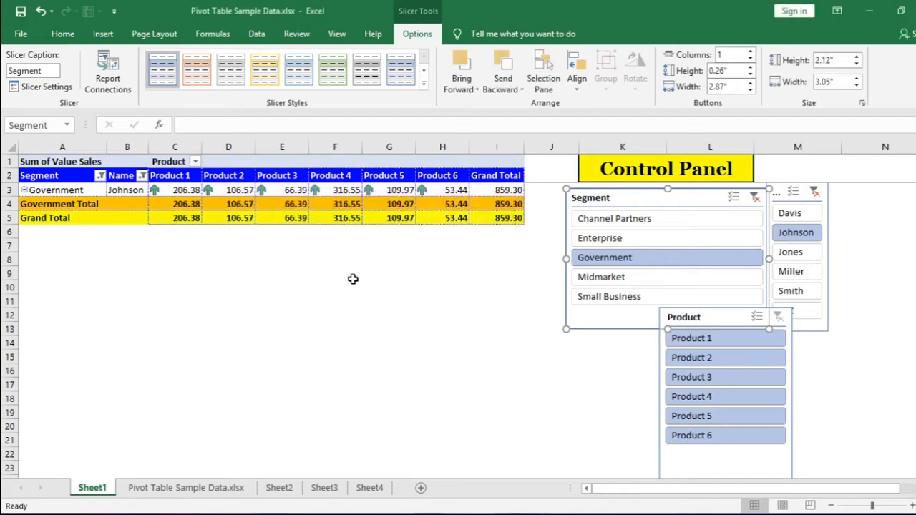
# - Check the Government segment in Sheet2's pivot table and return to Sheet1
pyautogui.click(278, 489)
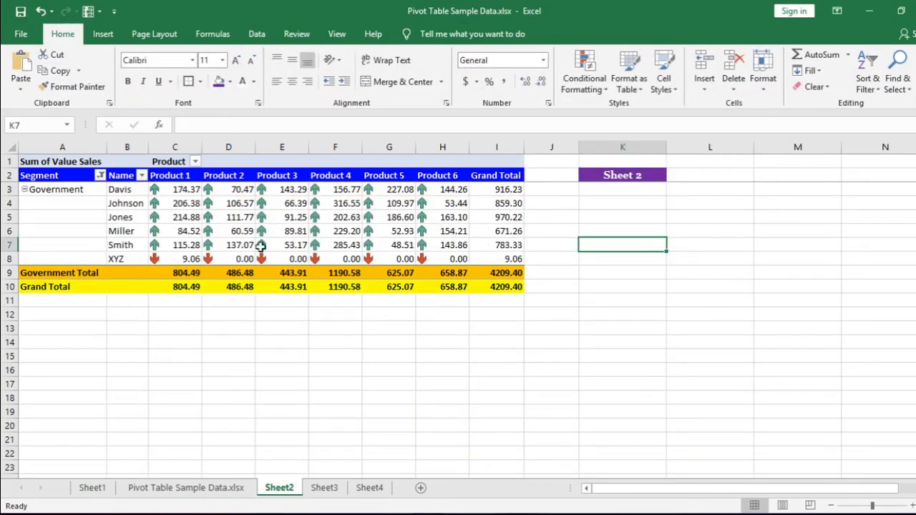
pyautogui.click(47, 196)
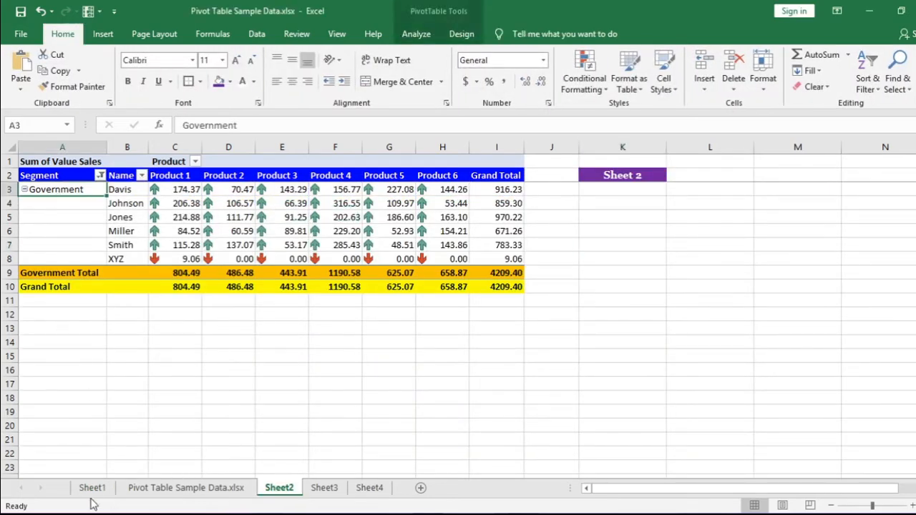
pyautogui.click(92, 487)
# - Filter the Segment slicer to Channel Partners and Enterprise together, and check both segments in Sheet2's pivot table
pyautogui.click(638, 222)
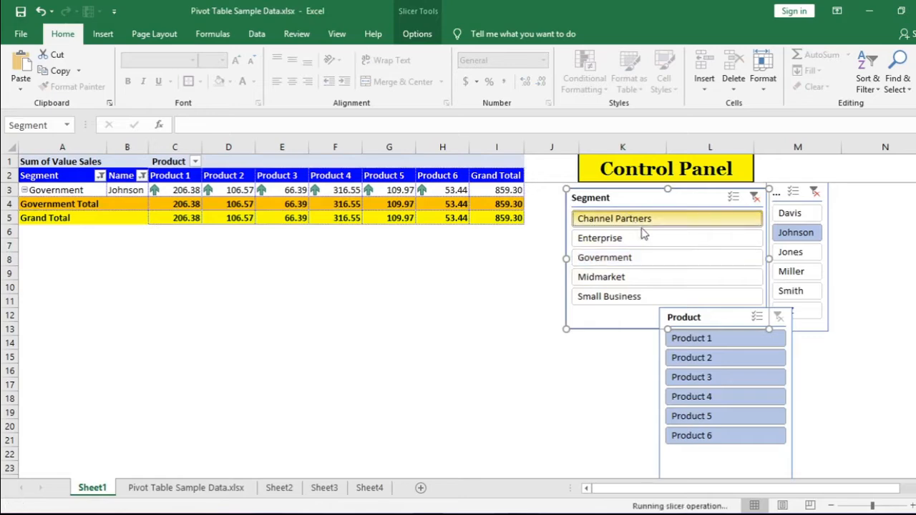
pyautogui.keyDown('ctrl'); pyautogui.click(629, 241); pyautogui.keyUp('ctrl')
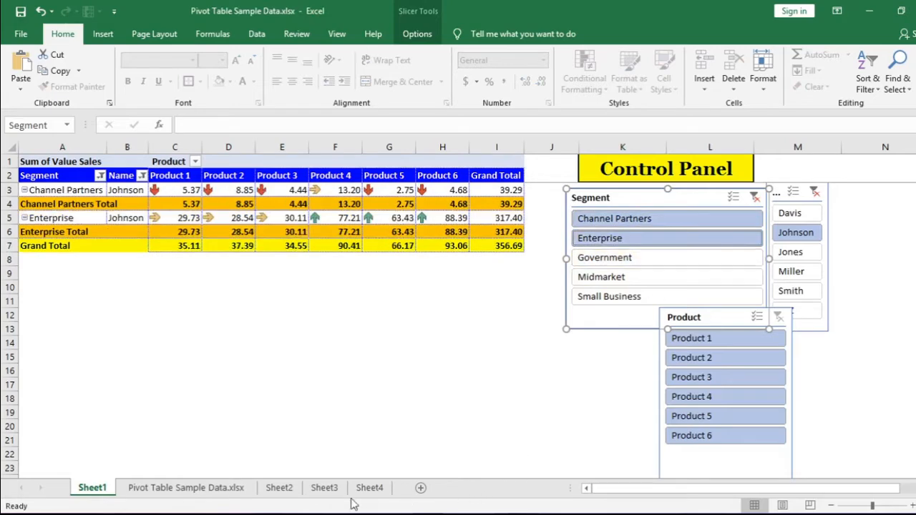
pyautogui.click(279, 489)
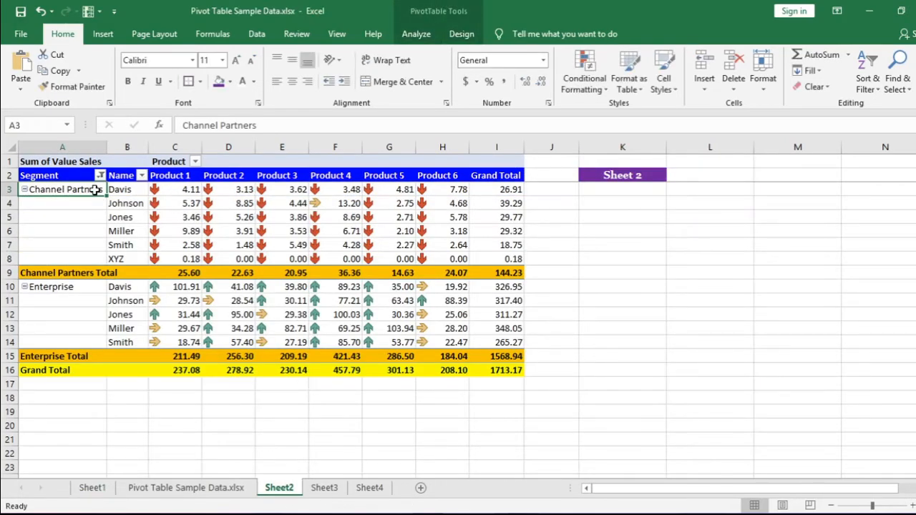
pyautogui.click(89, 286)
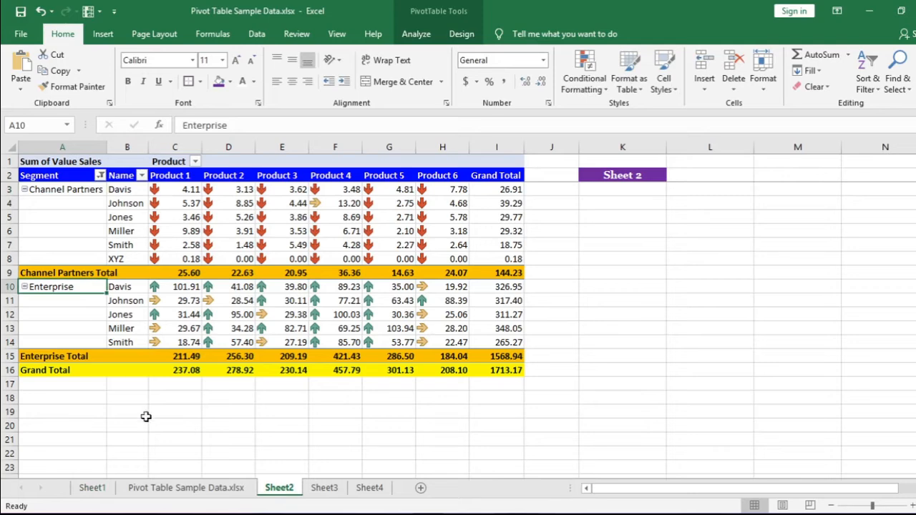
# - Compare the pivot tables on Sheet3 and Sheet4 with the one on Sheet2, and return to Sheet1
pyautogui.click(324, 487)
pyautogui.click(370, 489)
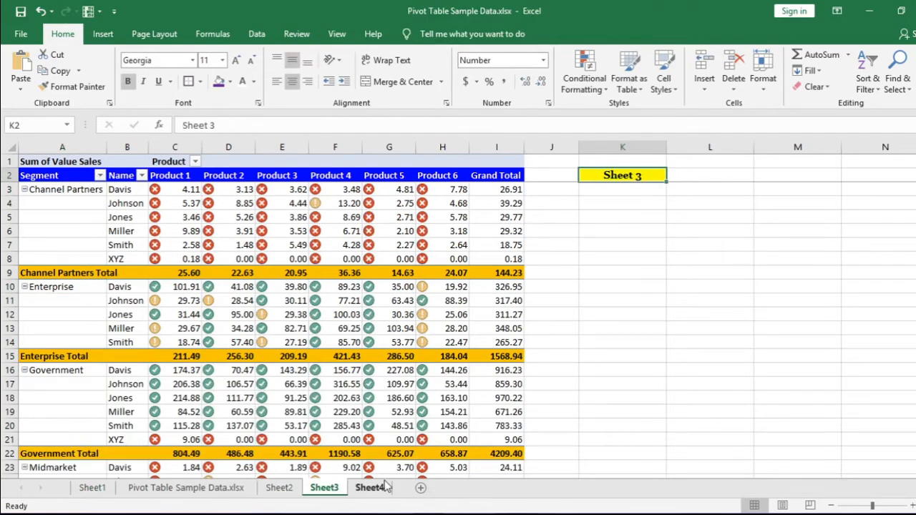
pyautogui.click(278, 488)
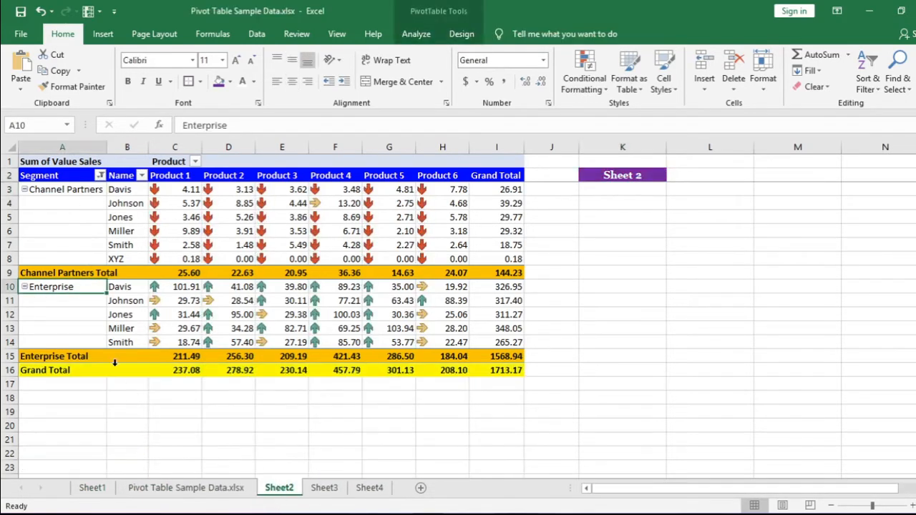
pyautogui.click(91, 489)
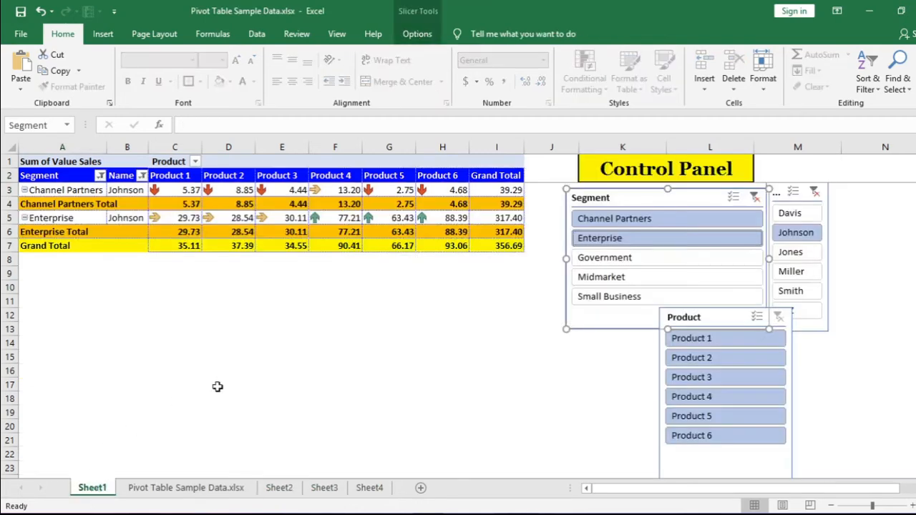
# - Clear the Segment and Name slicer filters, and widen the Name slicer slightly to about 1.1"
pyautogui.click(755, 197)
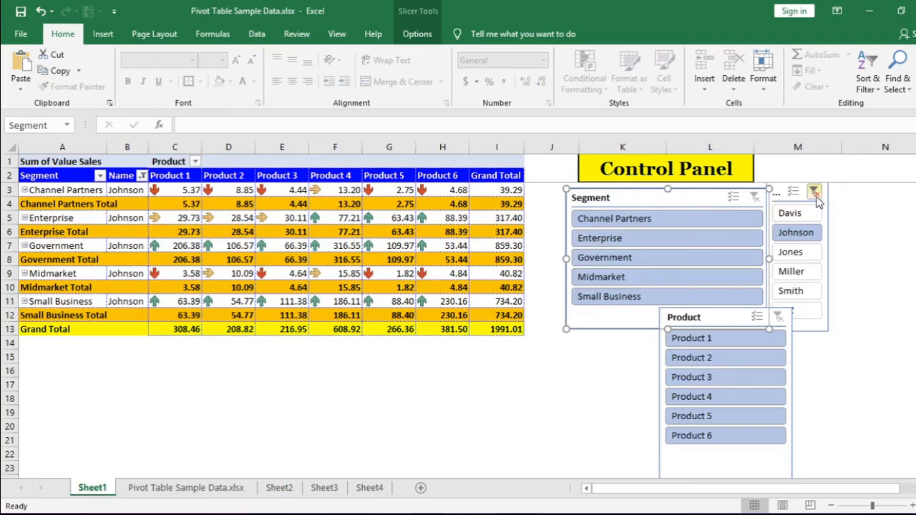
pyautogui.click(815, 193)
pyautogui.click(826, 284)
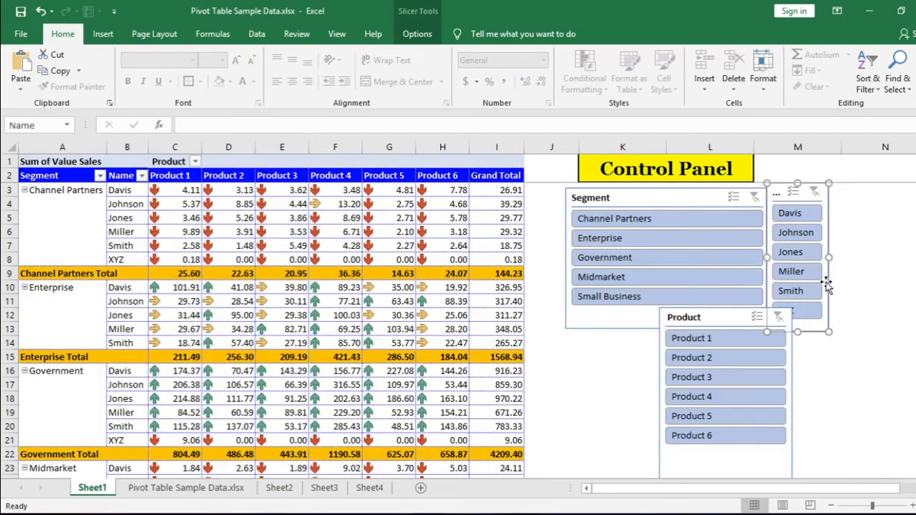
pyautogui.moveTo(828, 254); pyautogui.dragTo(839, 257)
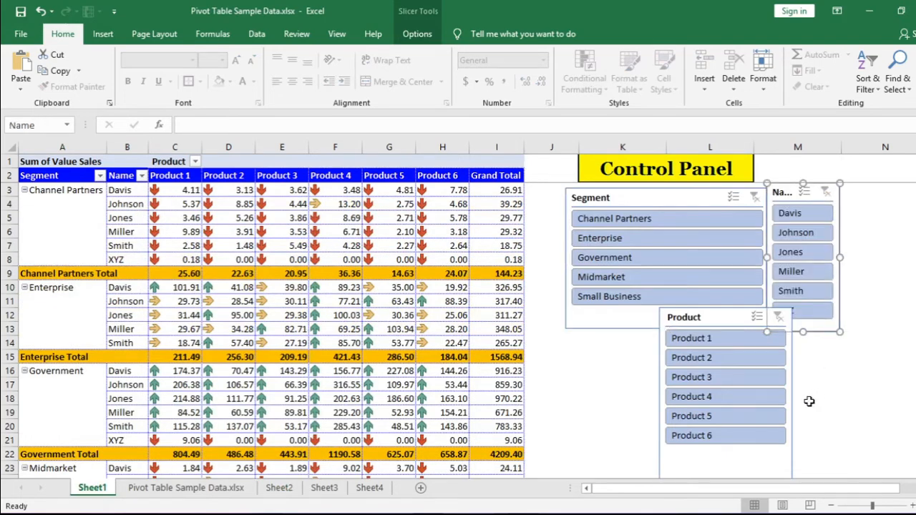
# - Place a shortened Product slicer and the Name slicer below the Segment slicer, and reduce the Segment slicer's height to about 1.81"
pyautogui.click(756, 466)
pyautogui.moveTo(729, 309); pyautogui.dragTo(736, 338)
pyautogui.moveTo(796, 198); pyautogui.dragTo(625, 366)
pyautogui.click(663, 319)
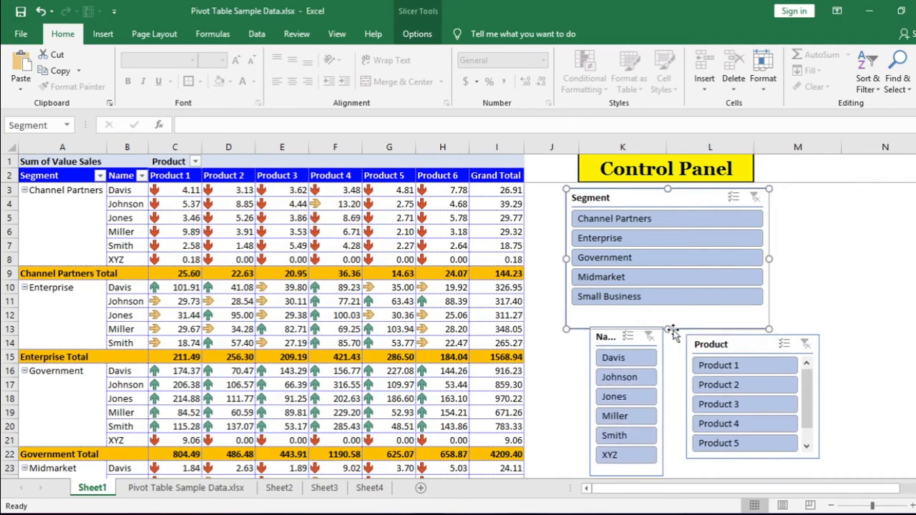
pyautogui.moveTo(670, 329); pyautogui.dragTo(668, 309)
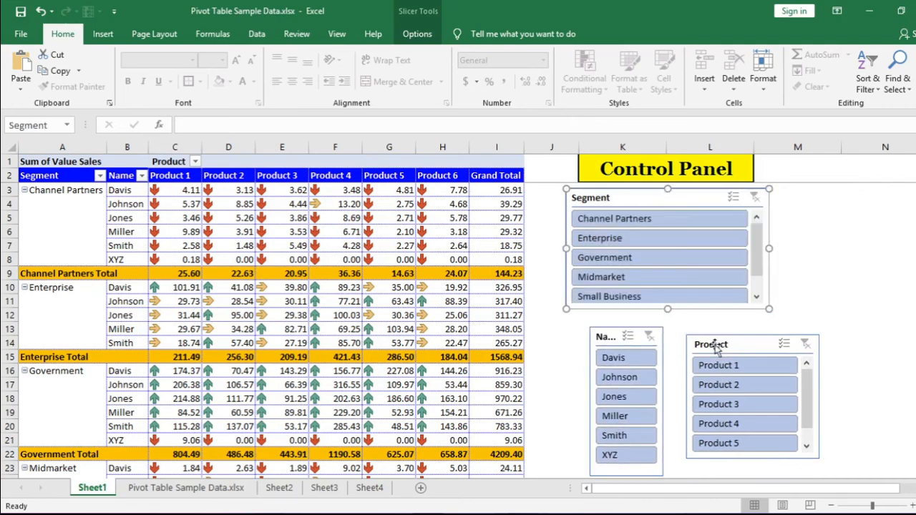
# - Narrow the Product slicer to about 1.4" and move it and the Name slicer closer beneath the Segment slicer
pyautogui.moveTo(713, 342); pyautogui.dragTo(694, 325)
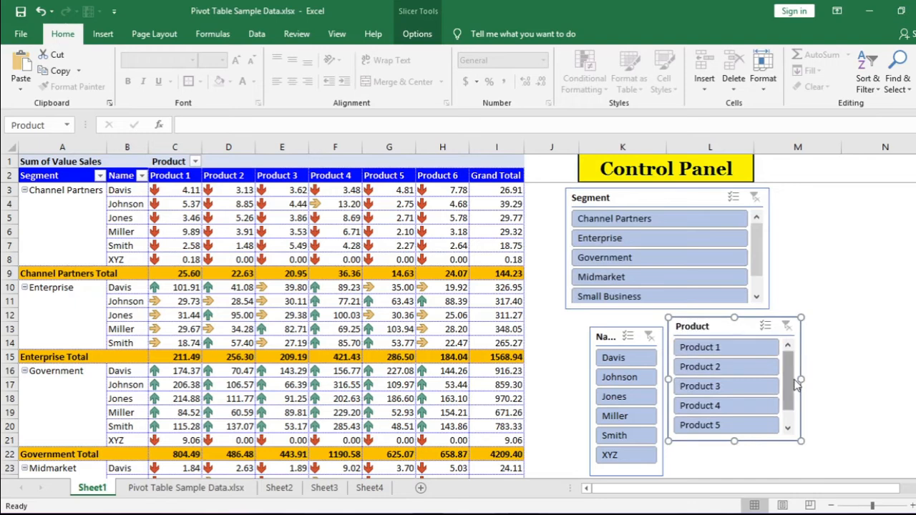
pyautogui.moveTo(800, 379); pyautogui.dragTo(759, 379)
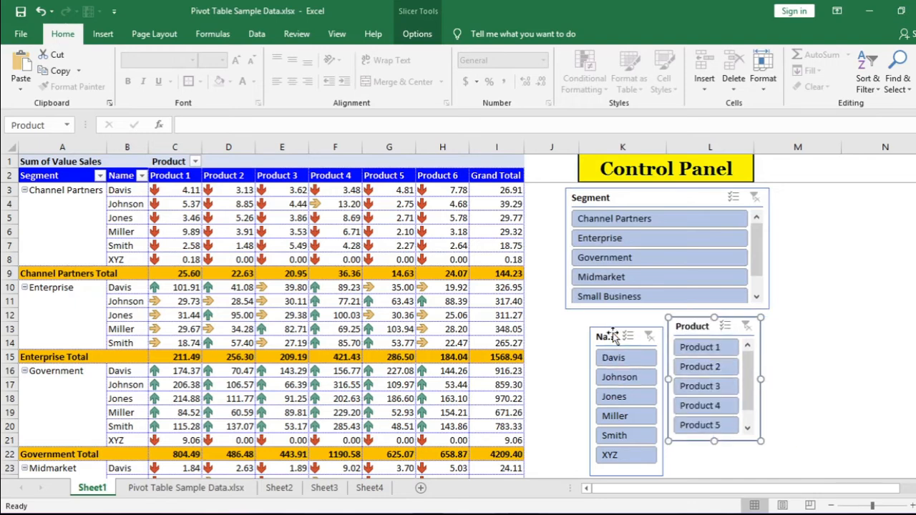
pyautogui.moveTo(609, 328); pyautogui.dragTo(589, 319)
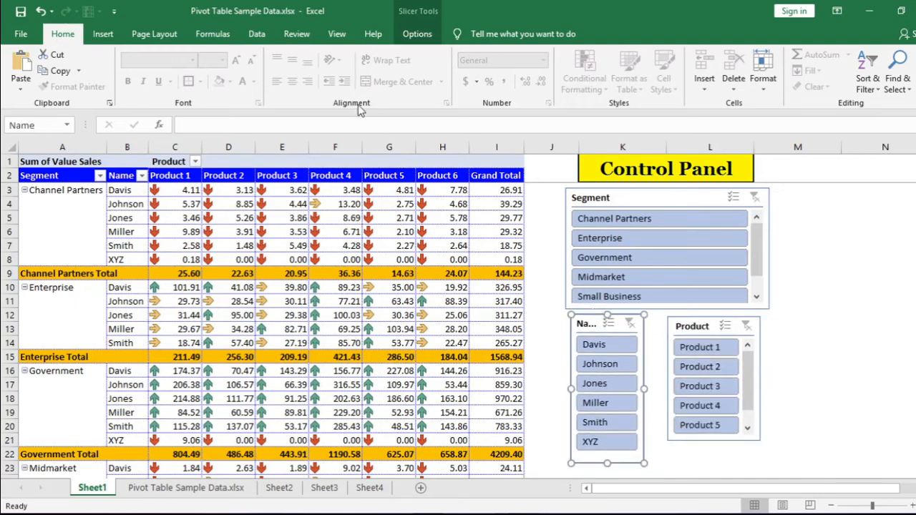
# - Apply the solid orange slicer style to the Segment slicer
pyautogui.click(419, 35)
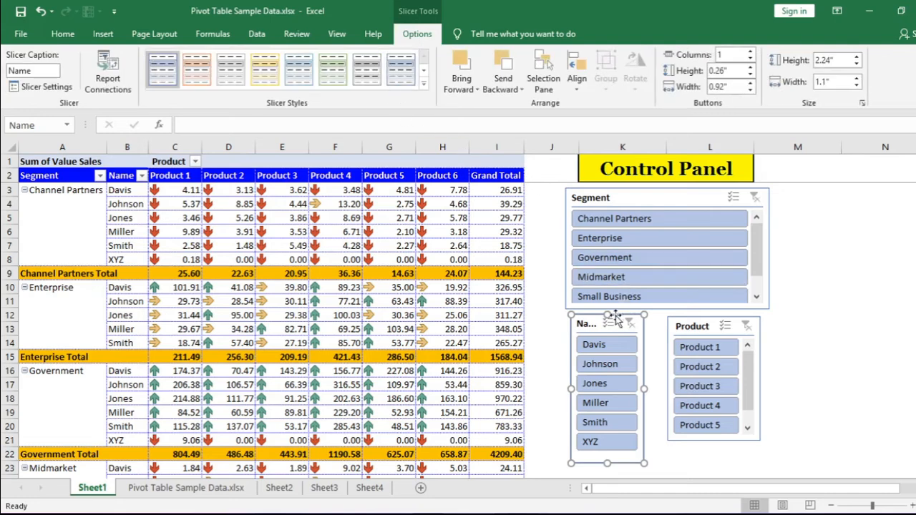
pyautogui.click(587, 197)
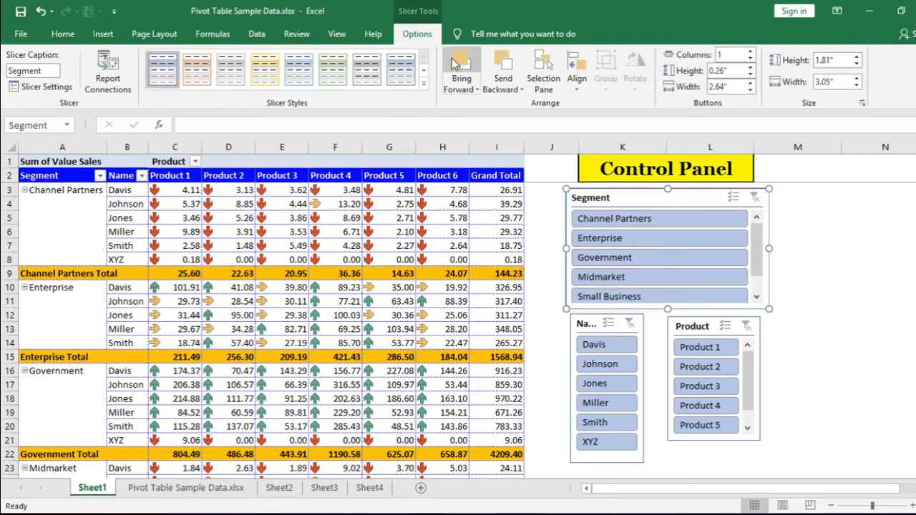
pyautogui.click(423, 72)
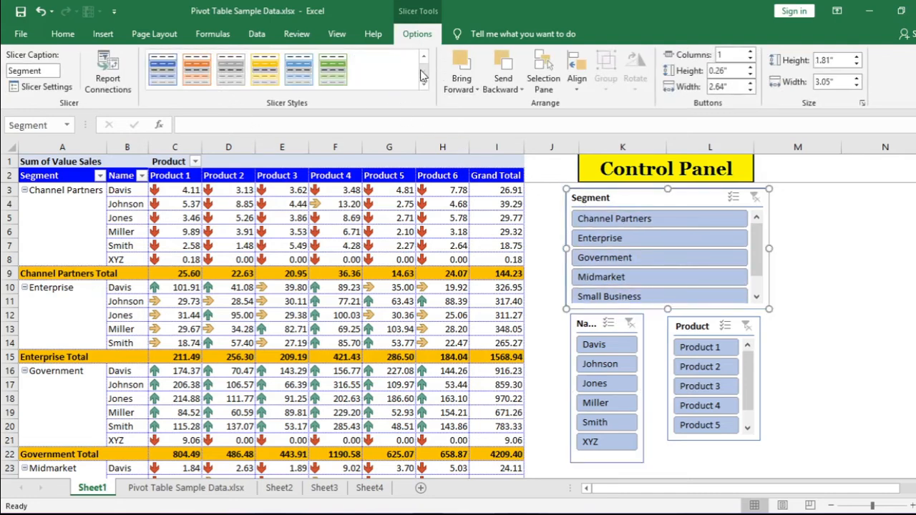
pyautogui.click(197, 80)
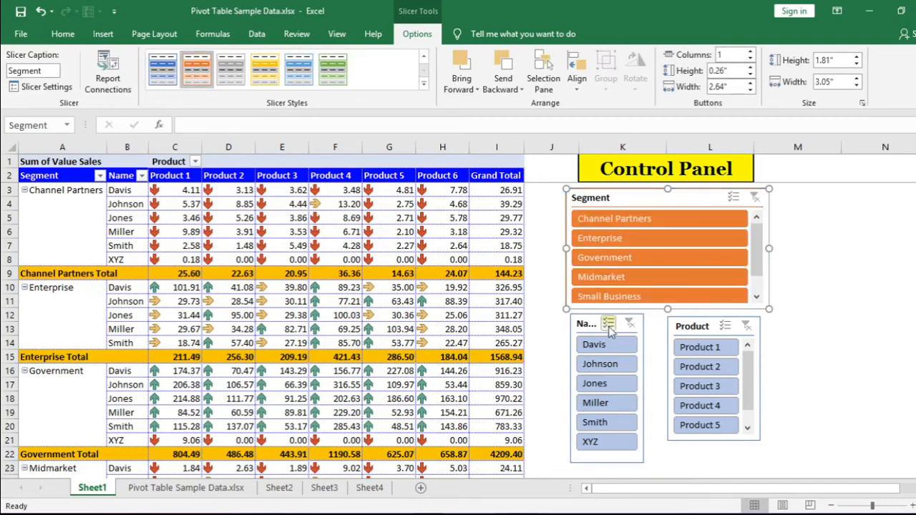
# - Apply the solid green slicer style to the Name slicer and the solid blue style to the Product slicer
pyautogui.click(586, 324)
pyautogui.click(586, 323)
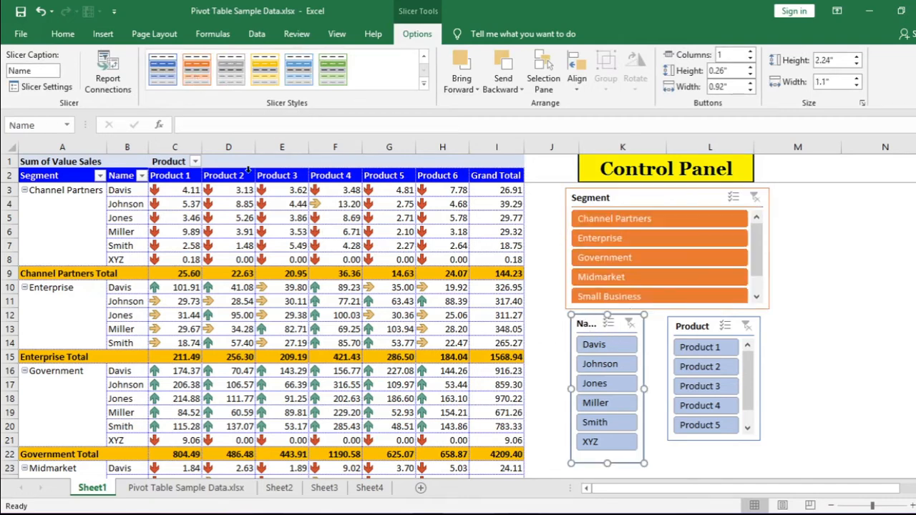
pyautogui.click(333, 69)
pyautogui.click(676, 338)
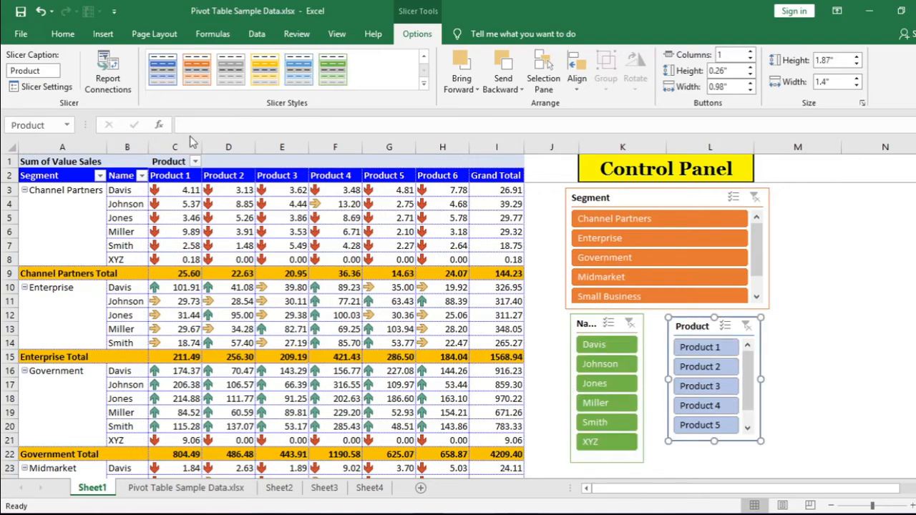
pyautogui.click(163, 70)
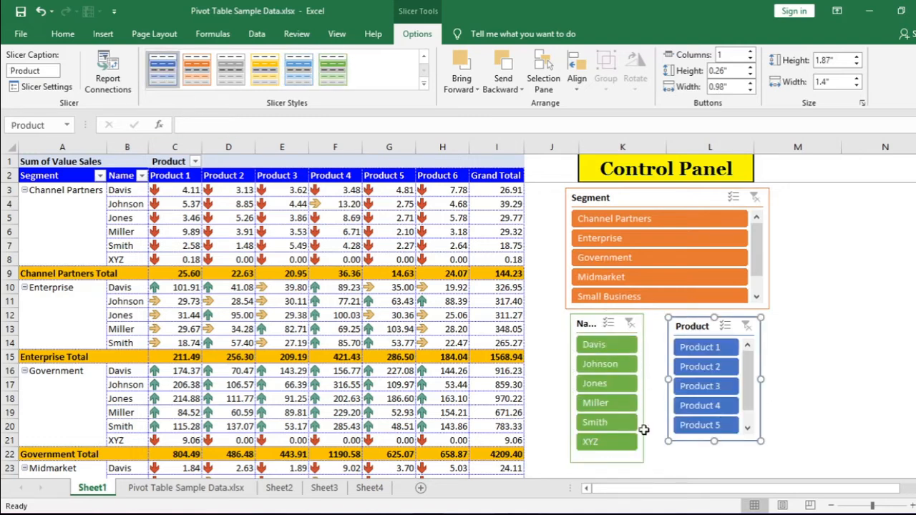
# - Arrange the Segment slicer's buttons in 2 columns
pyautogui.click(609, 195)
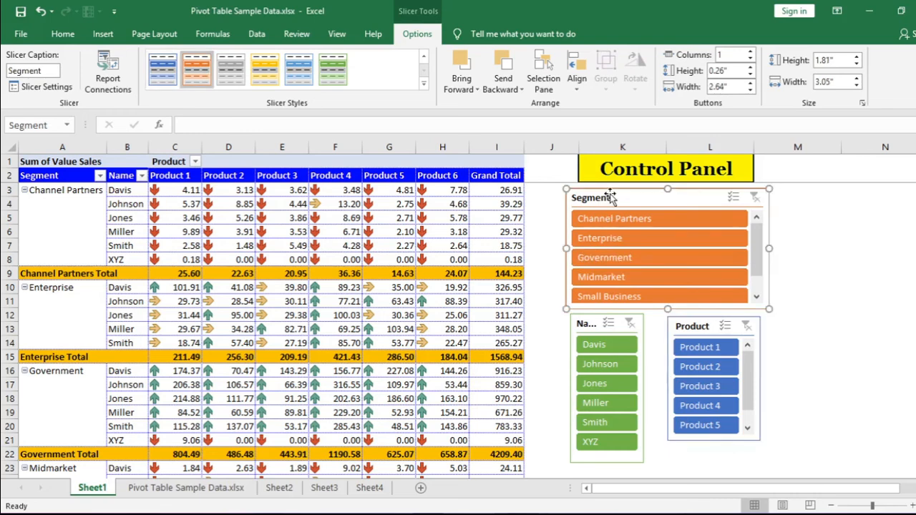
pyautogui.rightClick(610, 198)
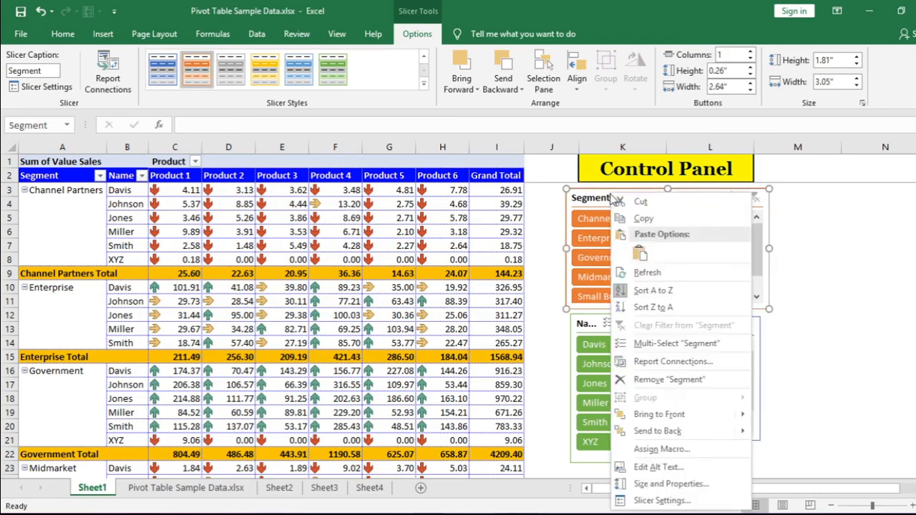
pyautogui.click(673, 485)
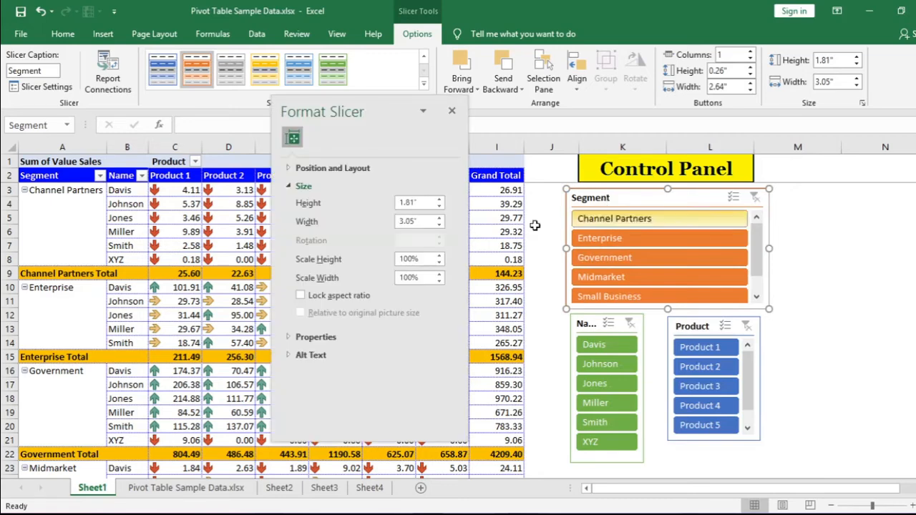
pyautogui.click(292, 171)
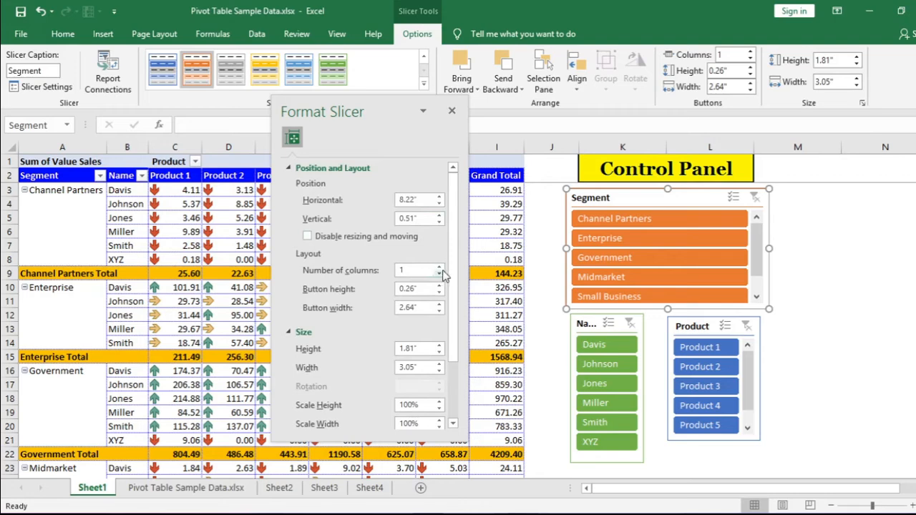
pyautogui.click(439, 267)
pyautogui.click(451, 112)
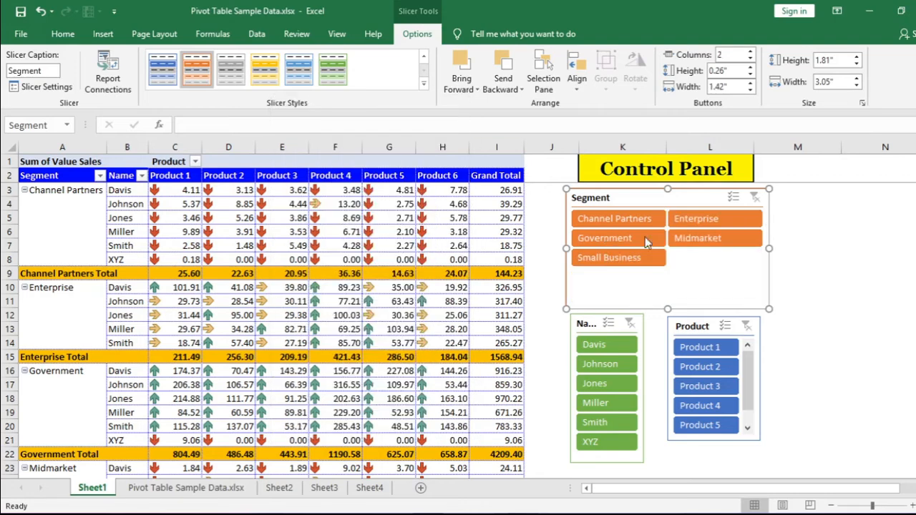
# - Reduce the Segment slicer's height to about 1.25" and move the Name slicer up directly beneath it
pyautogui.moveTo(668, 309); pyautogui.dragTo(659, 270)
pyautogui.moveTo(590, 312); pyautogui.dragTo(592, 278)
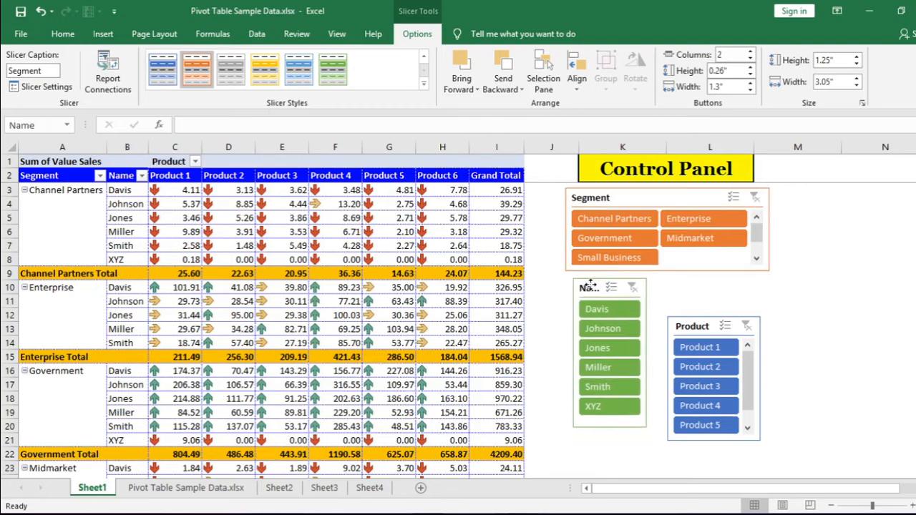
# - Change the Segment slicer's header caption to "Our Segments"
pyautogui.click(623, 199)
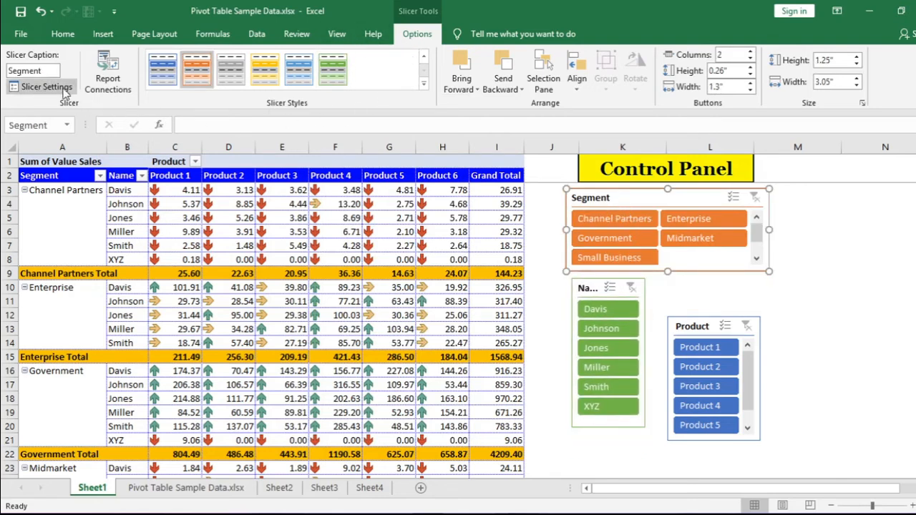
pyautogui.rightClick(584, 203)
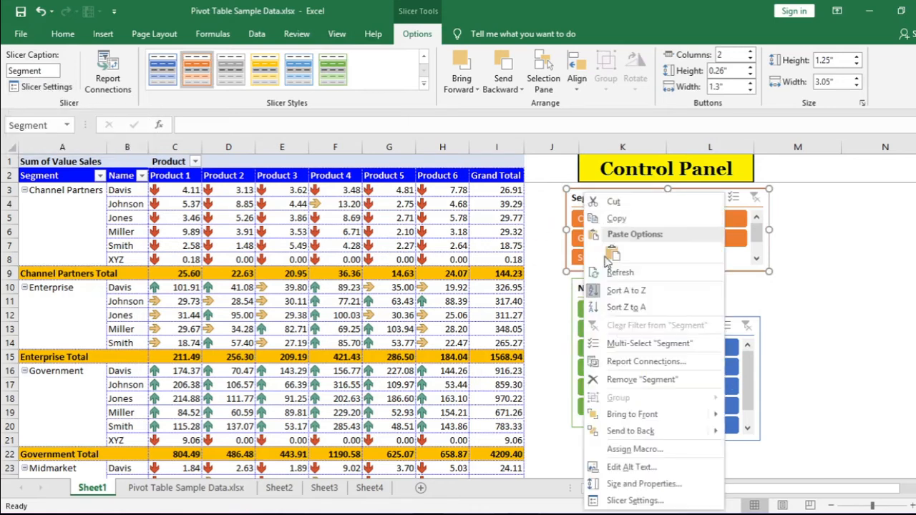
pyautogui.click(634, 501)
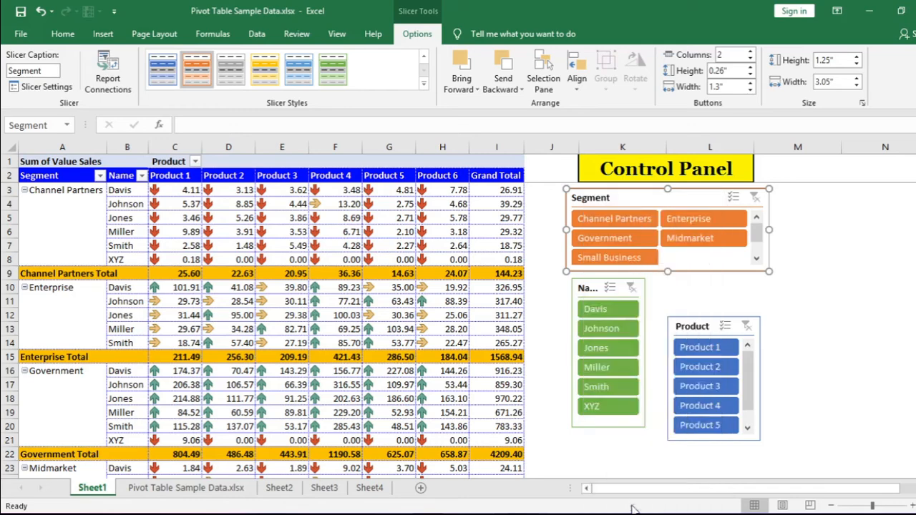
pyautogui.moveTo(482, 320); pyautogui.dragTo(328, 203)
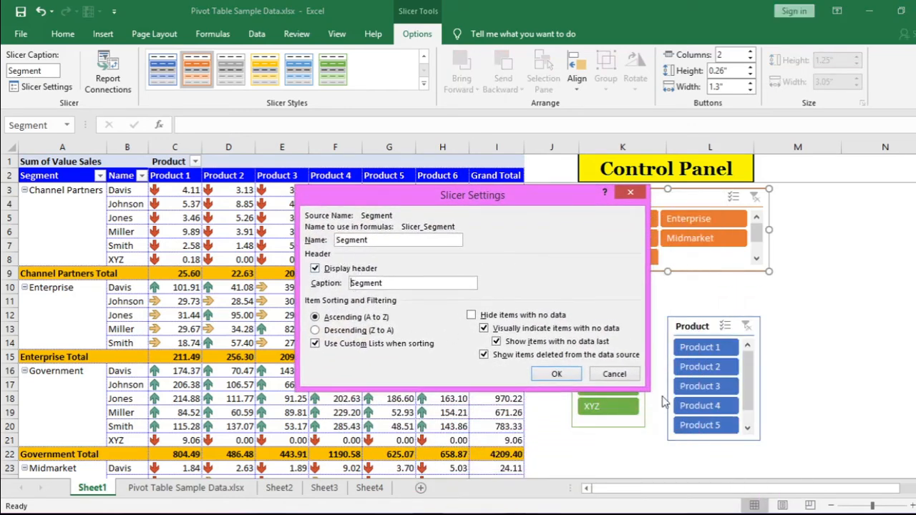
pyautogui.click(351, 283)
pyautogui.write('Our')
pyautogui.click(556, 373)
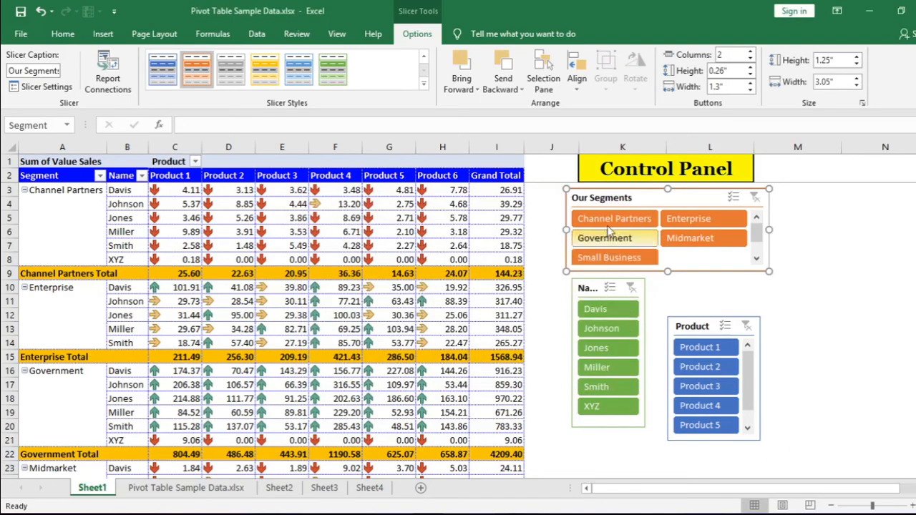
# - Widen the Name slicer to about 1.24" and align its left edge with the Segment slicer above
pyautogui.click(640, 317)
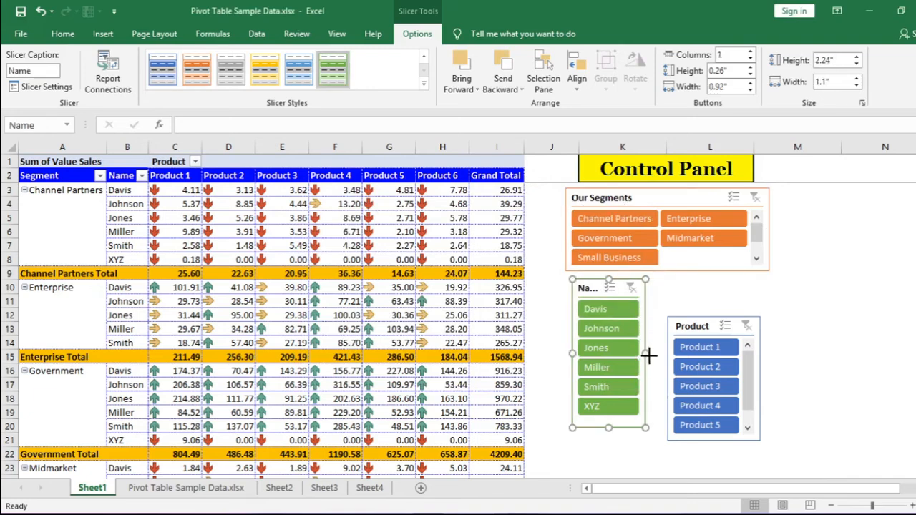
pyautogui.moveTo(649, 354); pyautogui.dragTo(655, 352)
pyautogui.moveTo(595, 286); pyautogui.dragTo(589, 288)
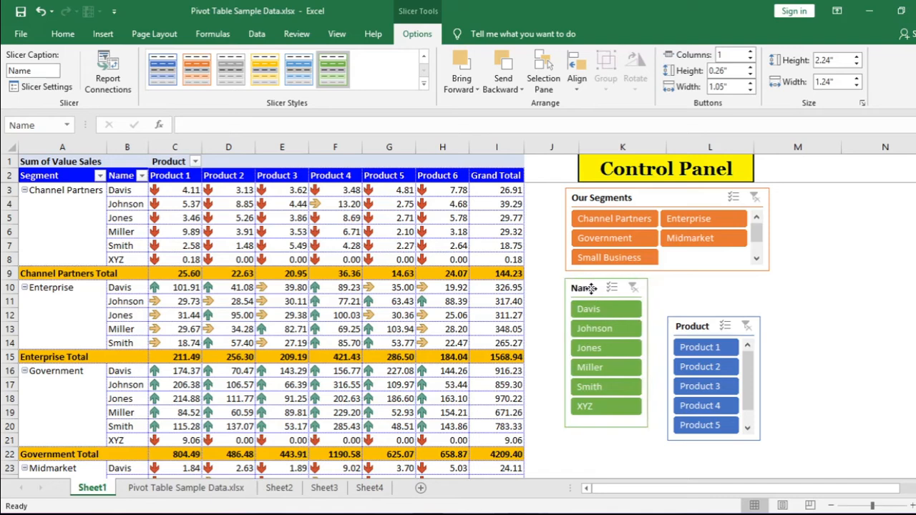
# - Move the Product slicer up beside the Name slicer and enlarge it to about 2.15" high and 1.77" wide
pyautogui.moveTo(681, 330); pyautogui.dragTo(668, 292)
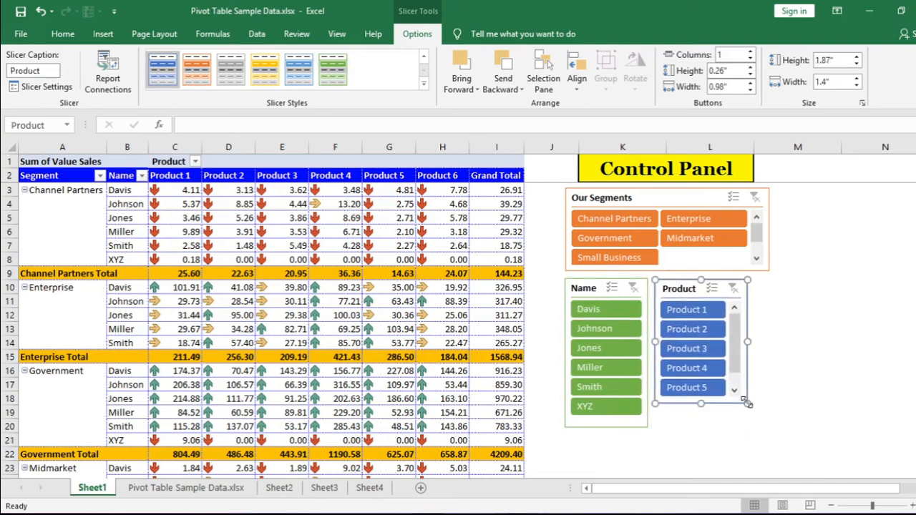
pyautogui.moveTo(747, 402); pyautogui.dragTo(771, 422)
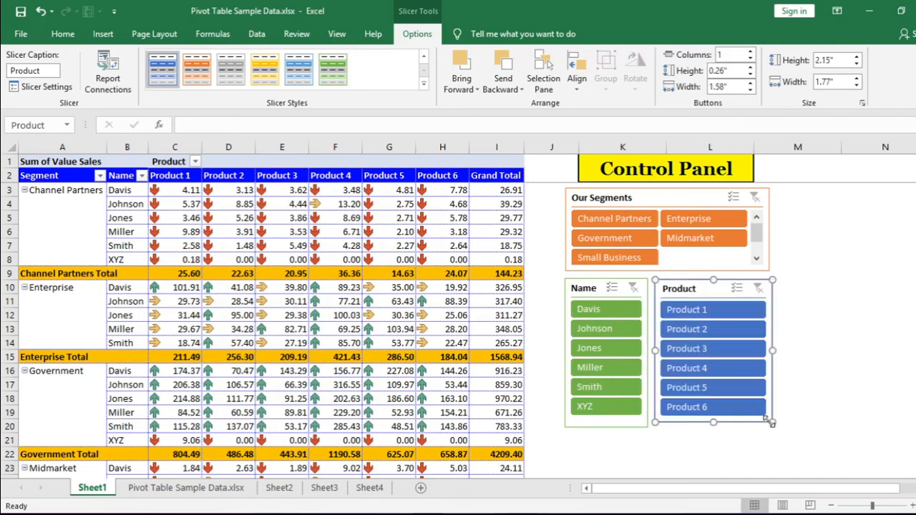
pyautogui.click(673, 448)
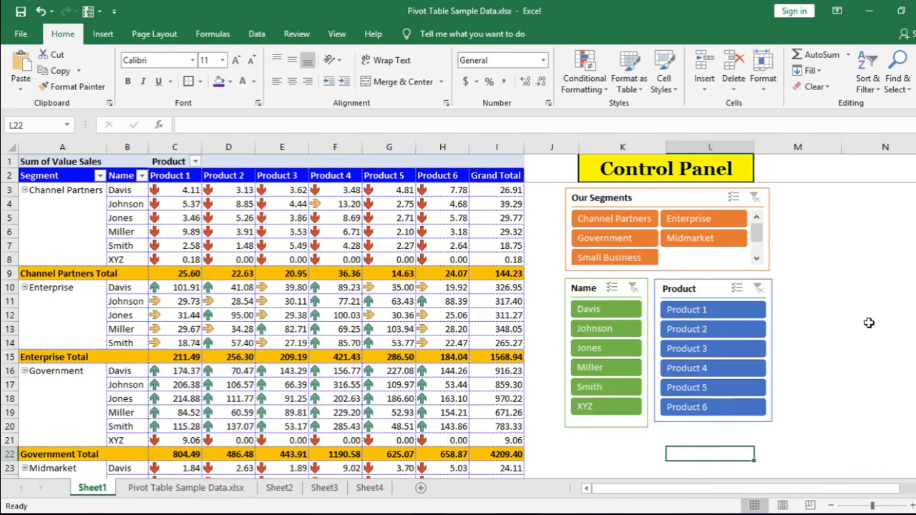
pyautogui.click(676, 174)
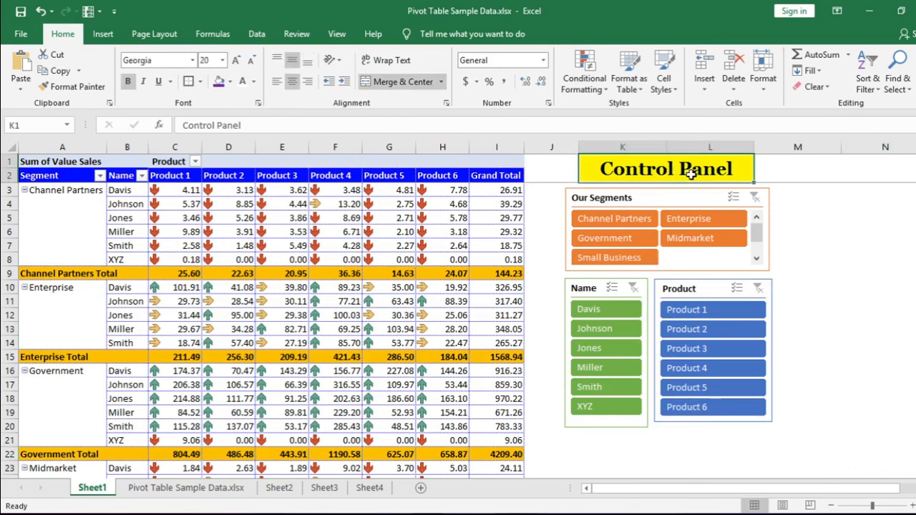